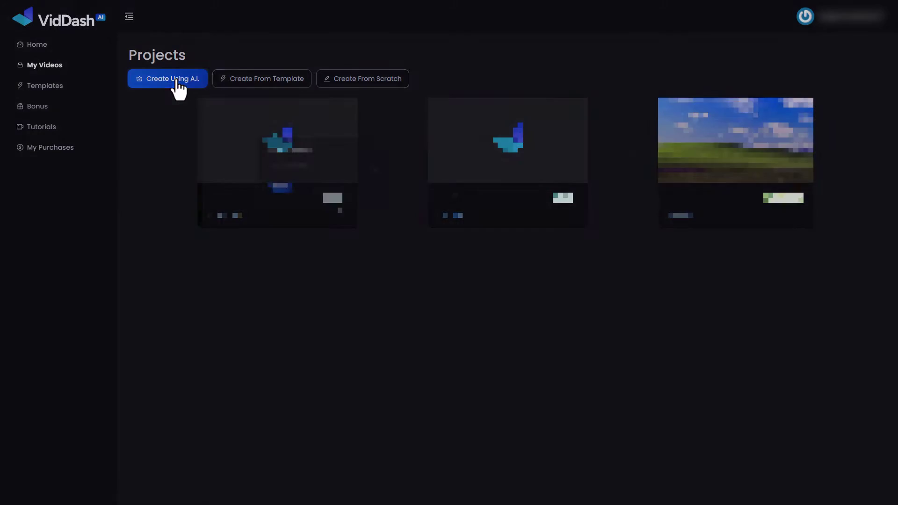
# Create an AI video project named "youtube history" on the topic "a retrospective history of youtube".
pyautogui.click(177, 79)
pyautogui.click(377, 244)
pyautogui.write('youtube history')
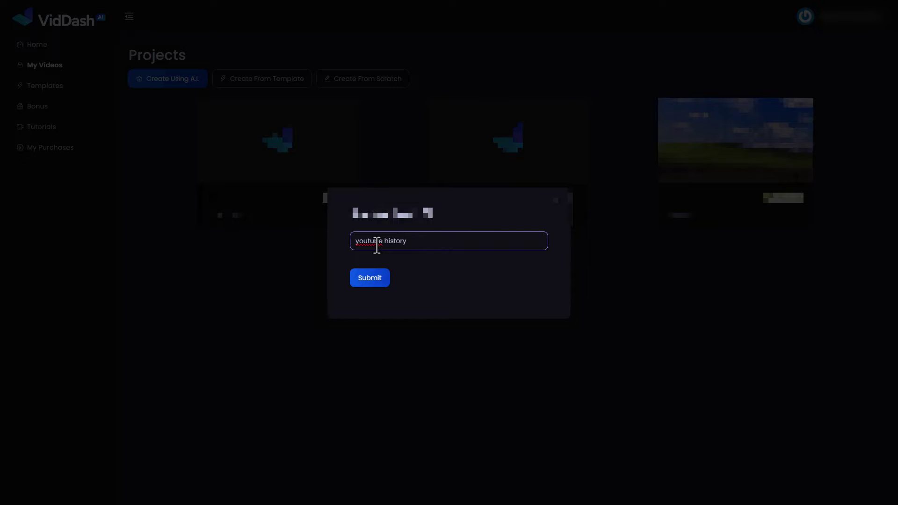
pyautogui.click(383, 285)
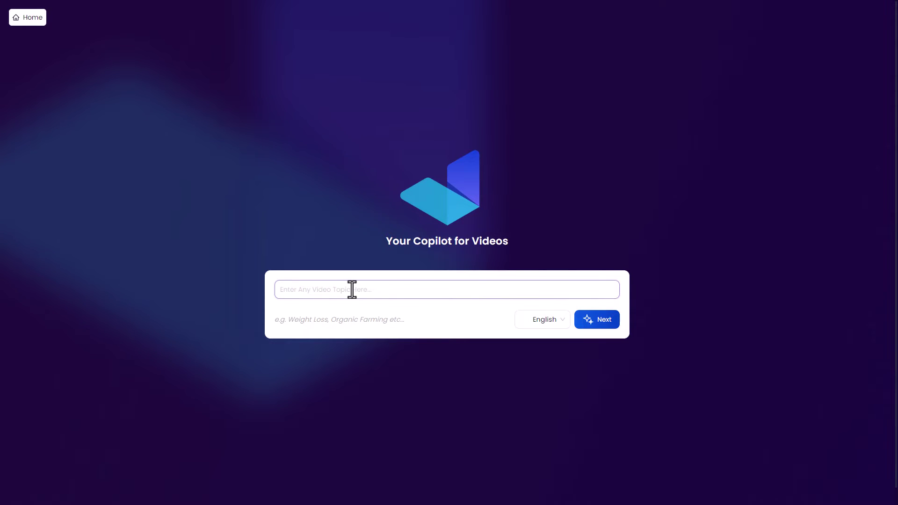
pyautogui.write('a retrospective history of youtui')
pyautogui.press('Return')
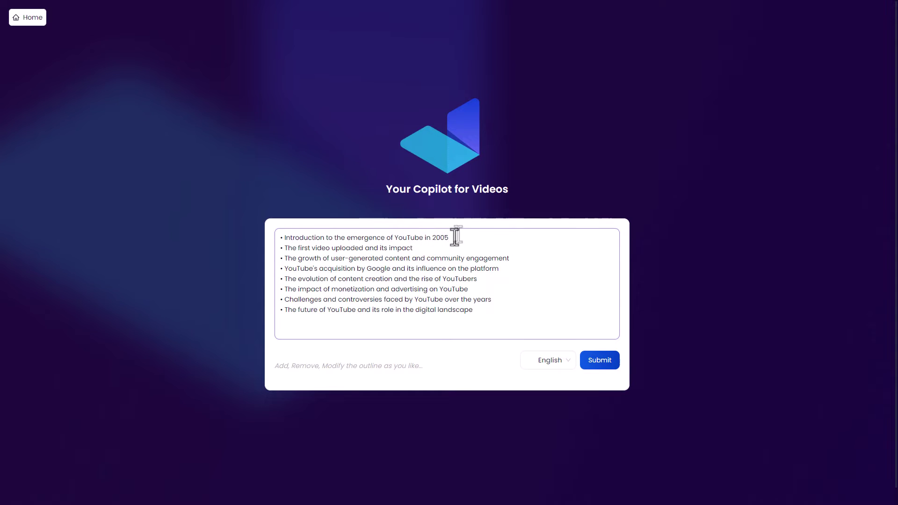
# Add the bullet "who started youtube" after the introduction point in the outline and submit the outline.
pyautogui.press('Return')
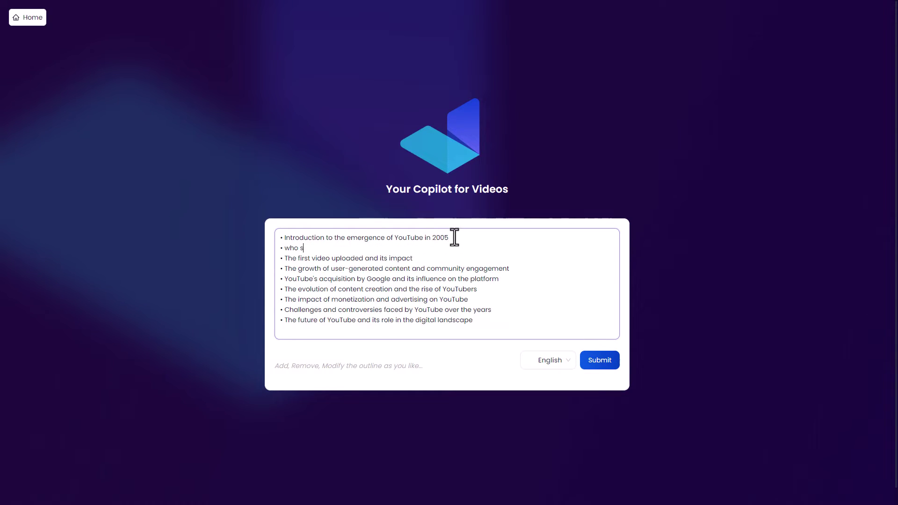
pyautogui.write('who started youtube')
pyautogui.click(597, 365)
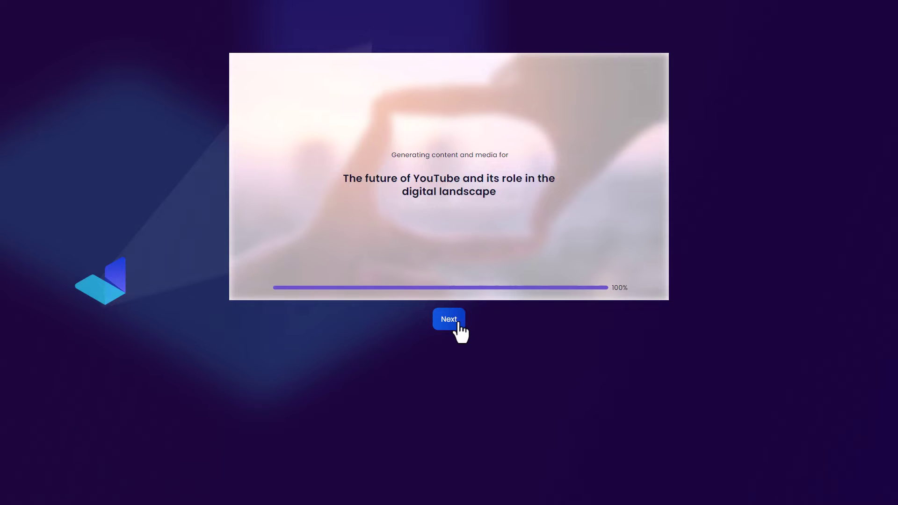
# Continue from the generated content and apply the blue template style with the circular sunset photo.
pyautogui.click(458, 322)
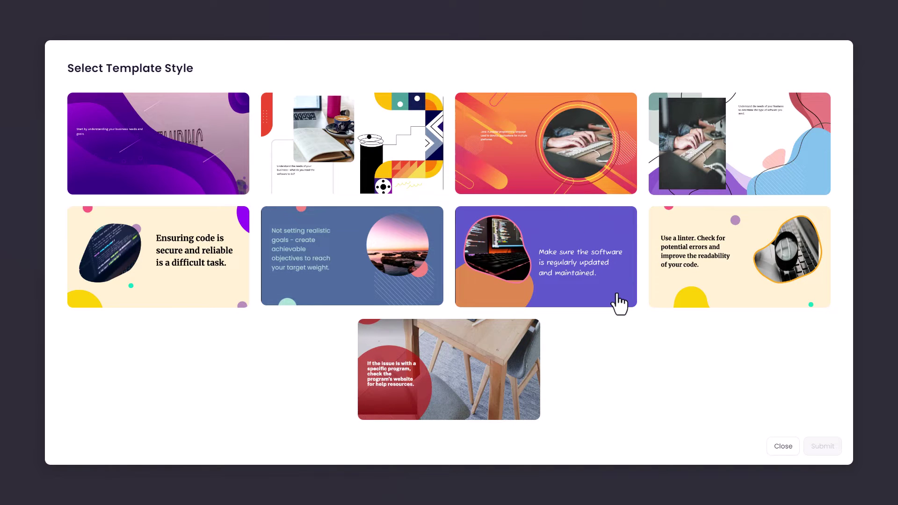
pyautogui.click(354, 260)
pyautogui.click(823, 445)
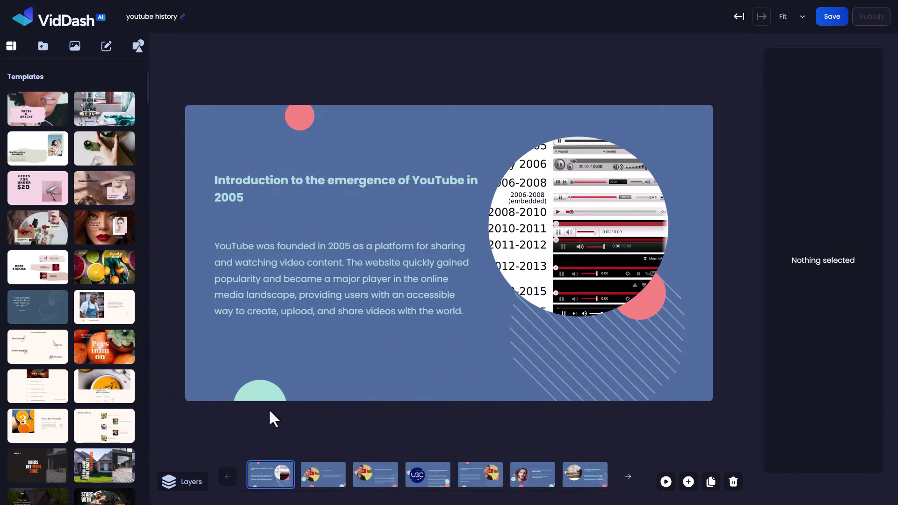
# Preview the first slide, then inspect its circular image's options and the slide's layer list.
pyautogui.click(665, 482)
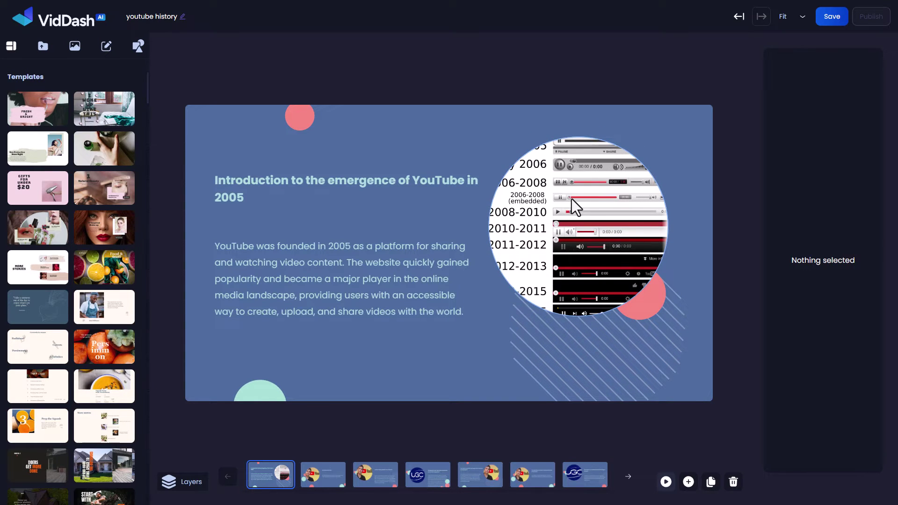
pyautogui.click(578, 210)
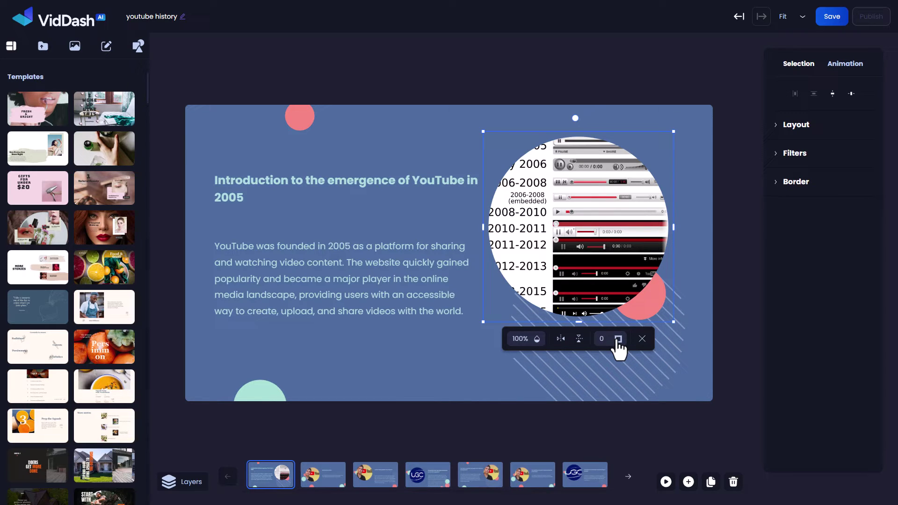
pyautogui.click(183, 487)
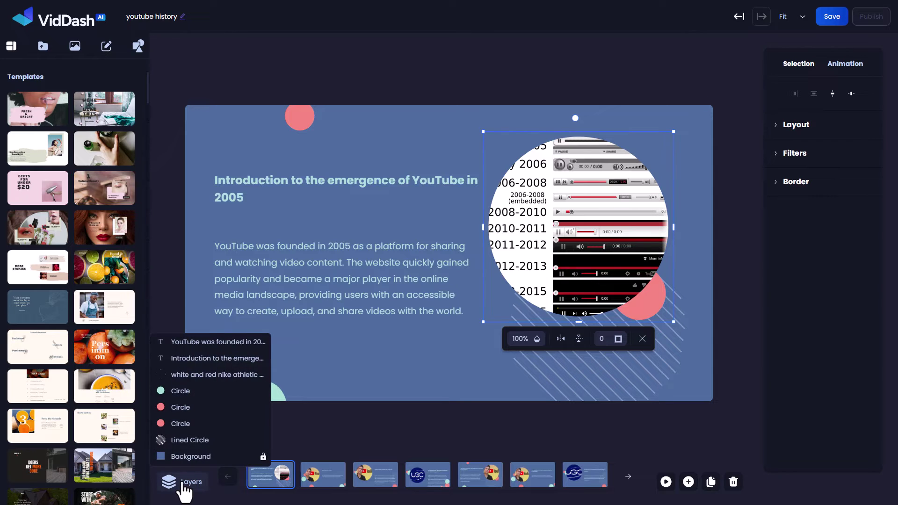
pyautogui.click(319, 441)
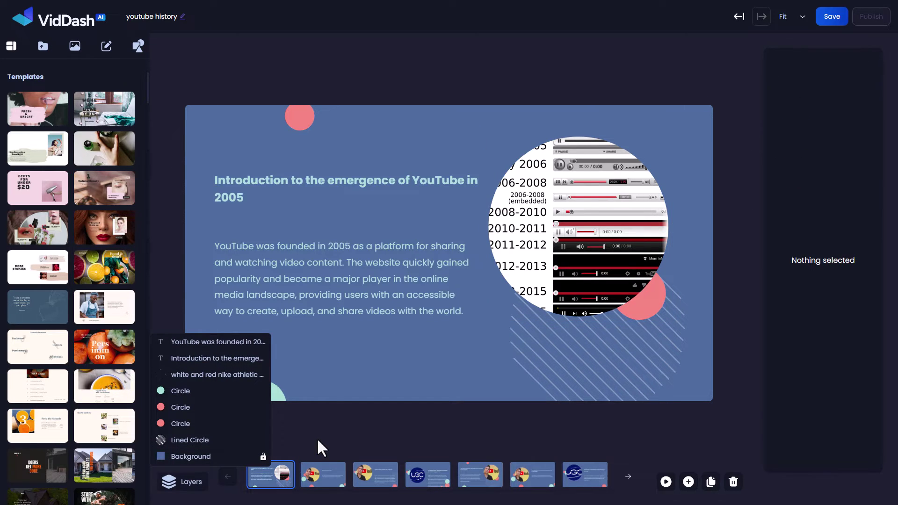
# Change the text colour of the first slide's body paragraph to white.
pyautogui.click(319, 285)
pyautogui.click(395, 273)
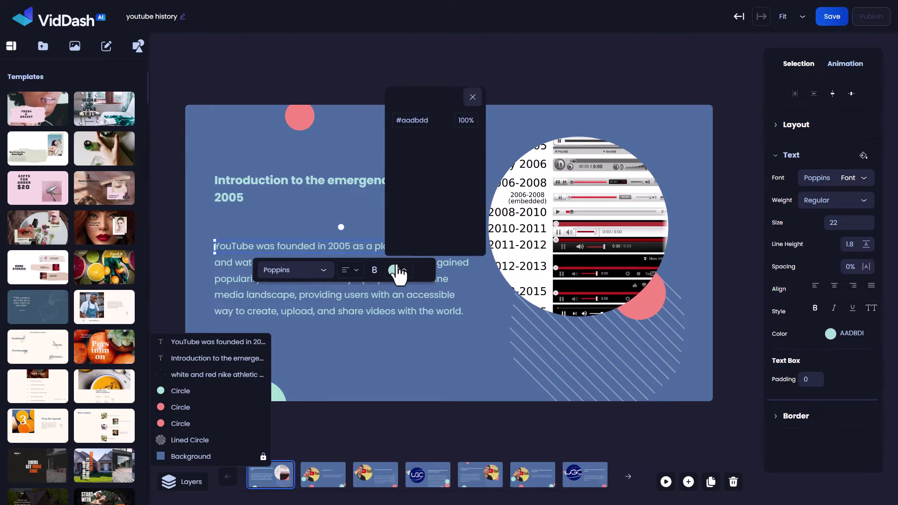
pyautogui.moveTo(418, 153); pyautogui.dragTo(391, 112)
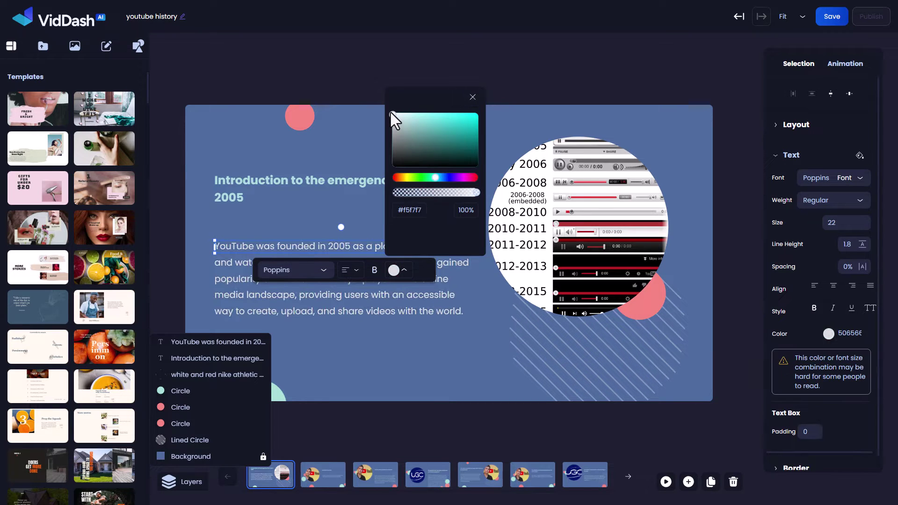
pyautogui.click(361, 74)
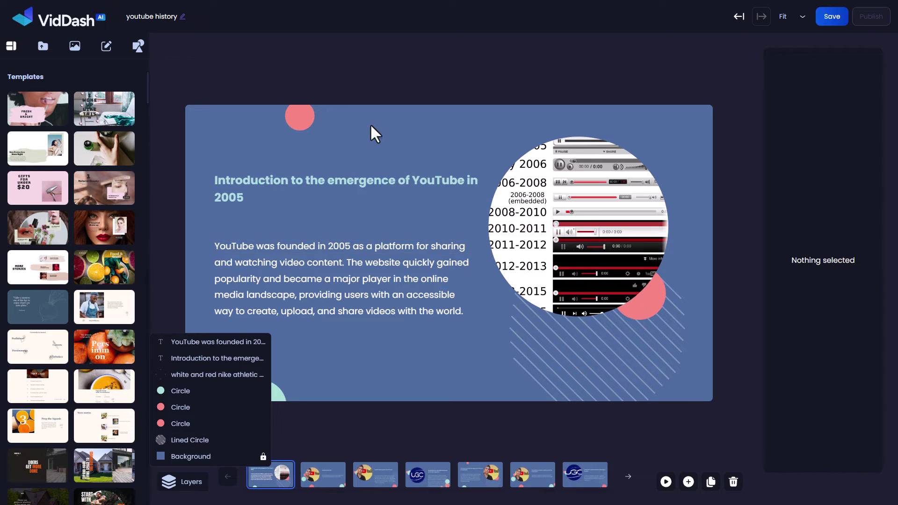
# Add a square shape to the first slide and fill it with black #000000 at 49% opacity.
pyautogui.click(138, 47)
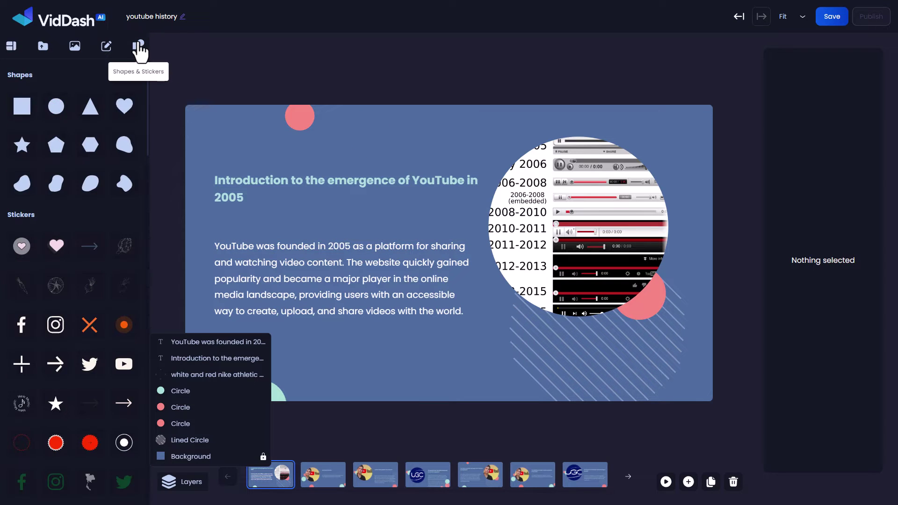
pyautogui.click(21, 107)
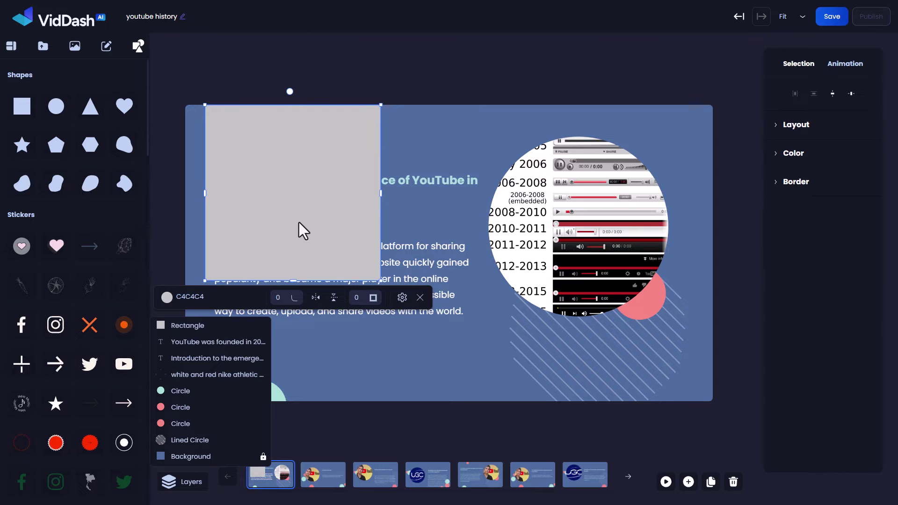
pyautogui.click(167, 297)
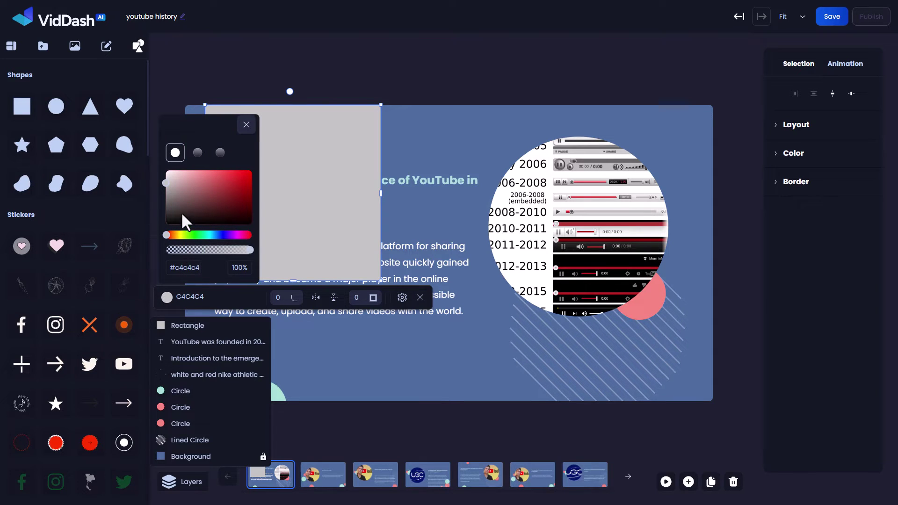
pyautogui.moveTo(181, 212); pyautogui.dragTo(159, 229)
pyautogui.moveTo(216, 251); pyautogui.dragTo(210, 249)
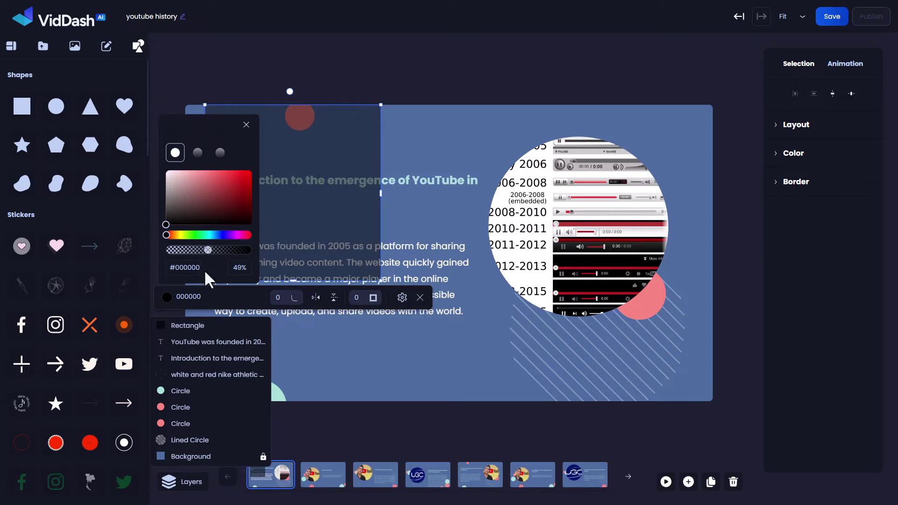
# Move the rectangle's layer below both text layers and fit the rectangle behind the heading and paragraph.
pyautogui.click(200, 333)
pyautogui.moveTo(201, 333); pyautogui.dragTo(212, 366)
pyautogui.moveTo(322, 144); pyautogui.dragTo(307, 188)
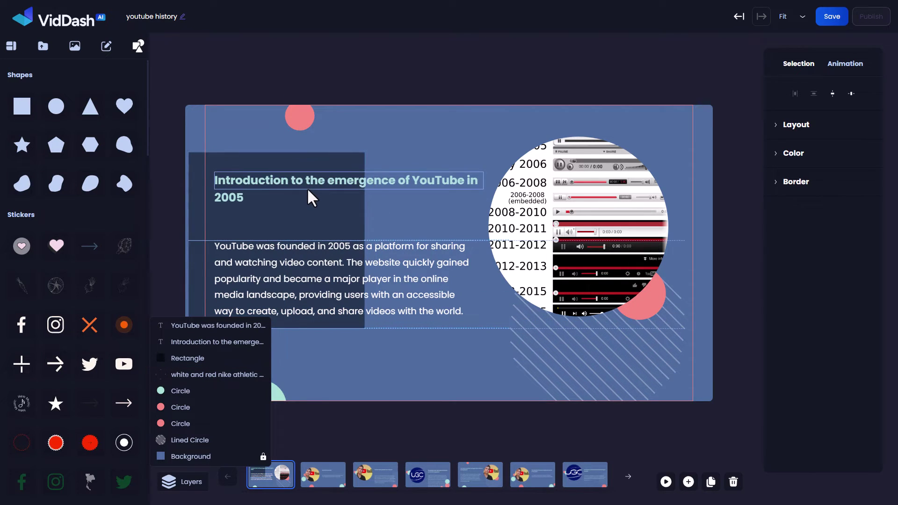
pyautogui.moveTo(365, 240); pyautogui.dragTo(487, 241)
pyautogui.click(435, 63)
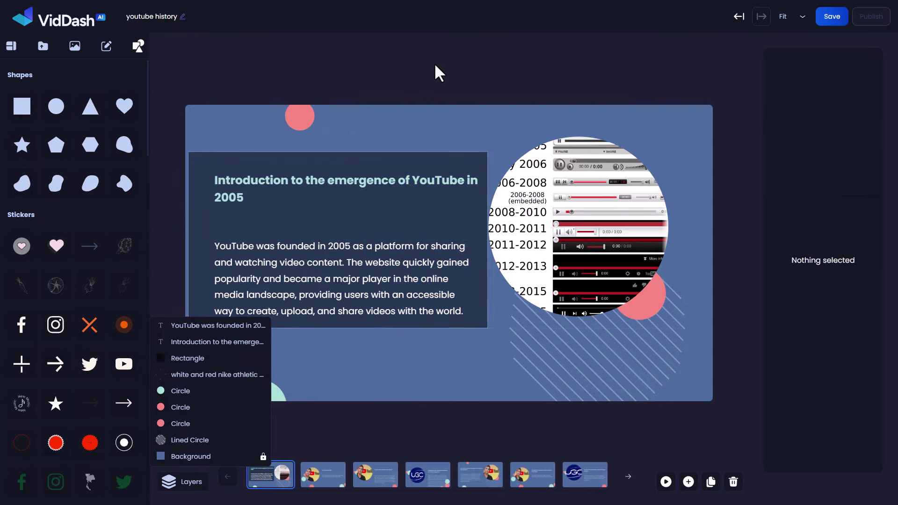
pyautogui.click(199, 224)
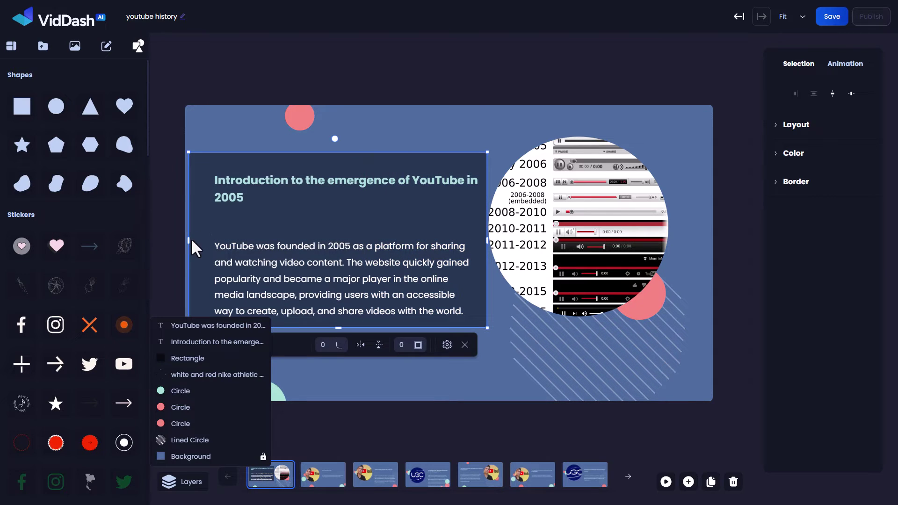
pyautogui.moveTo(191, 238); pyautogui.dragTo(202, 241)
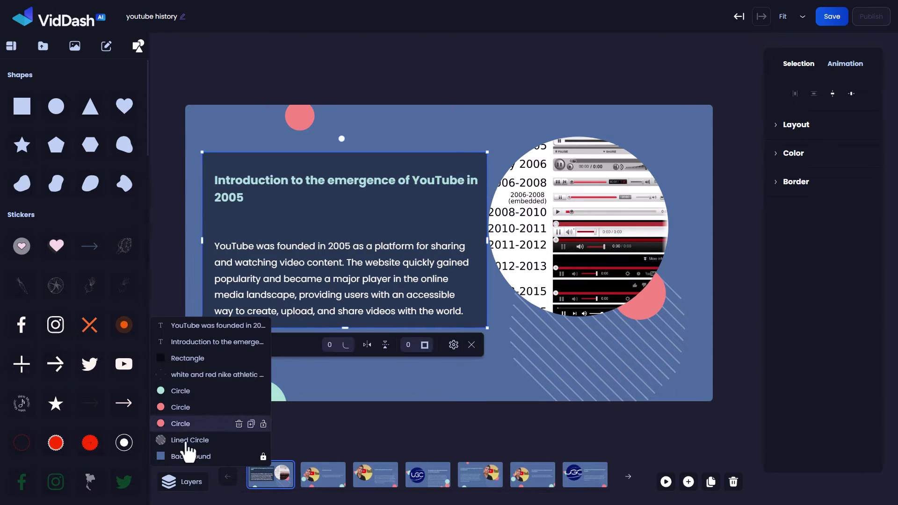
pyautogui.click(173, 481)
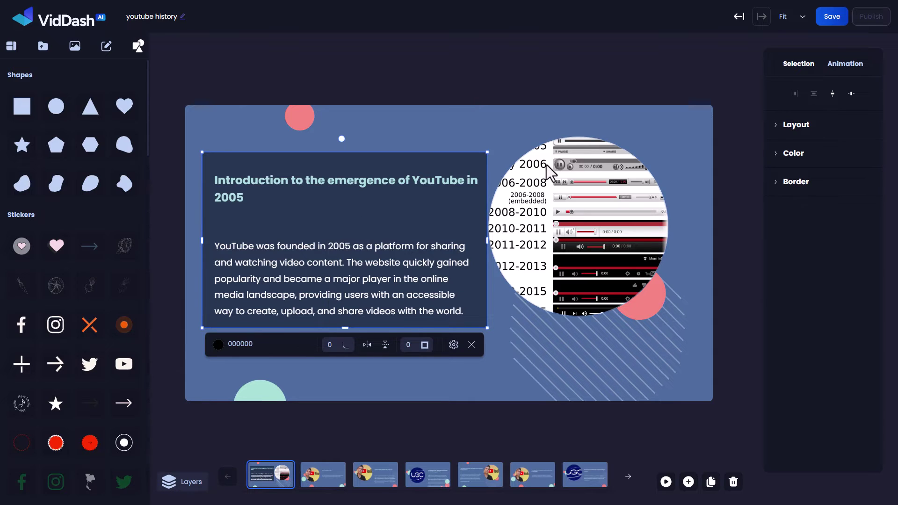
# Apply the Fade In animation to the dark rectangle and preview the slide.
pyautogui.click(842, 64)
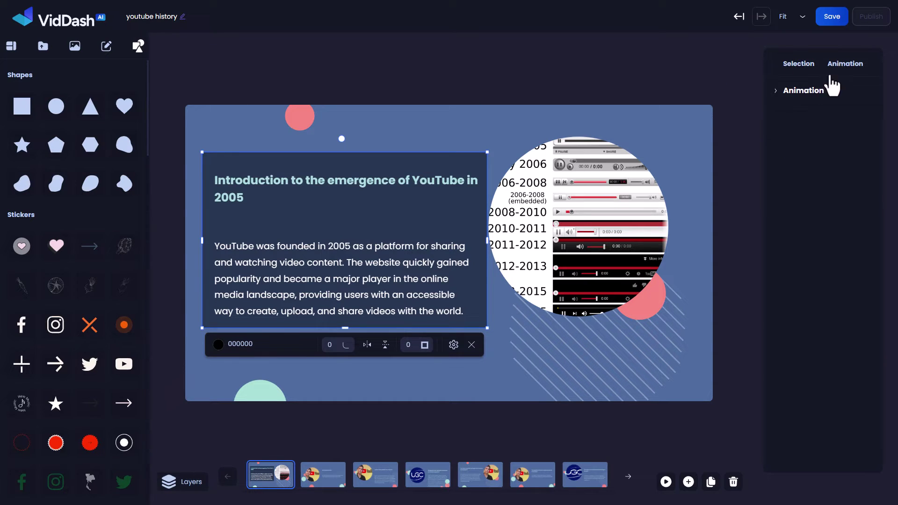
pyautogui.click(787, 92)
pyautogui.click(804, 121)
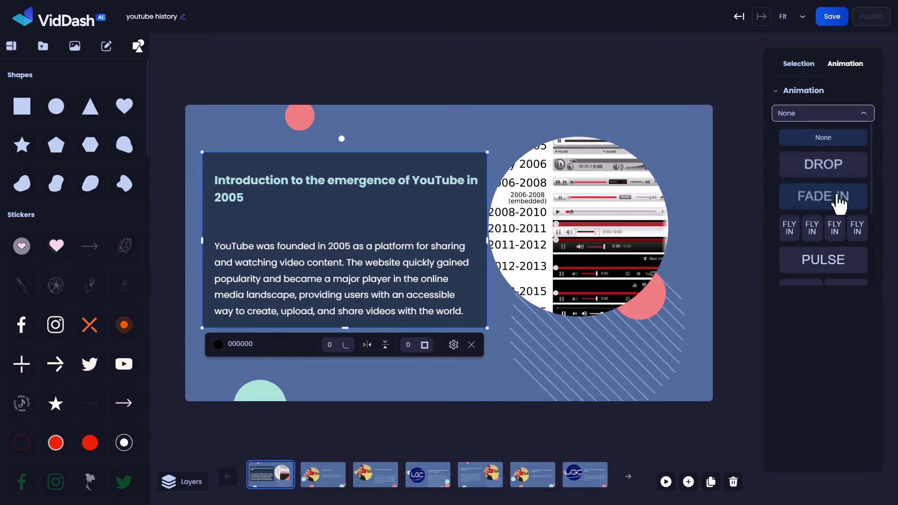
pyautogui.click(822, 197)
pyautogui.scroll(-3, 828, 208)
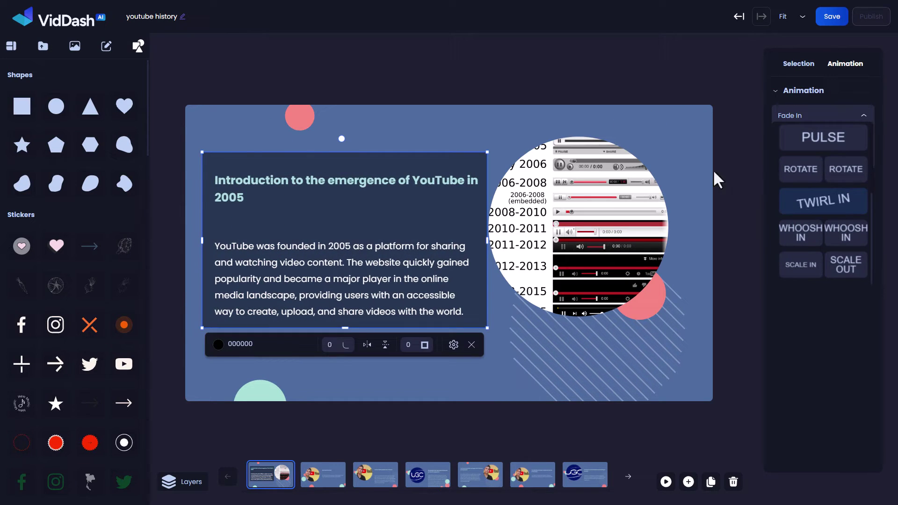
pyautogui.click(549, 89)
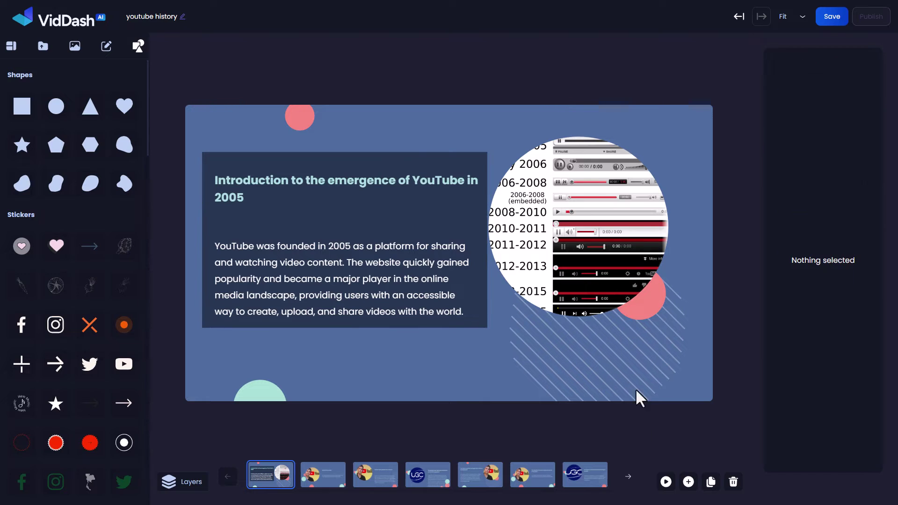
pyautogui.click(667, 482)
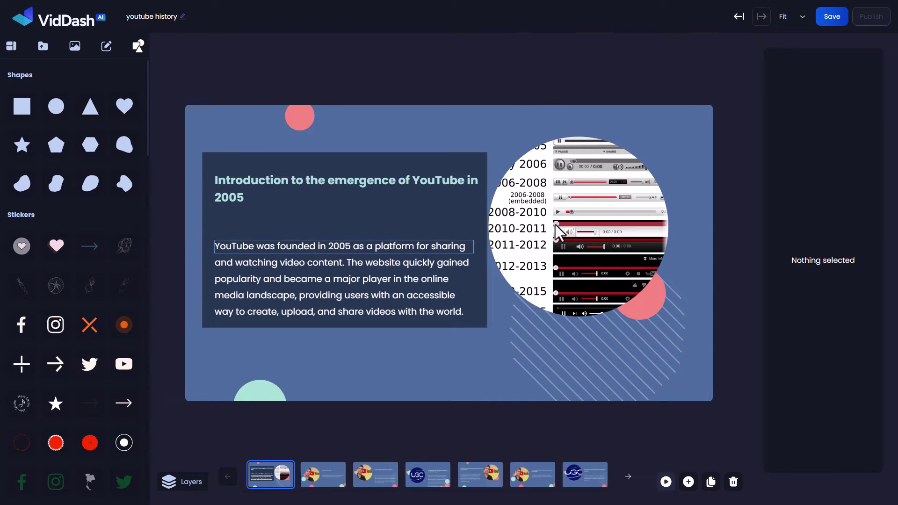
# Search the stock images for "youtube" and insert the photo of a hand-held phone against a red background.
pyautogui.click(572, 214)
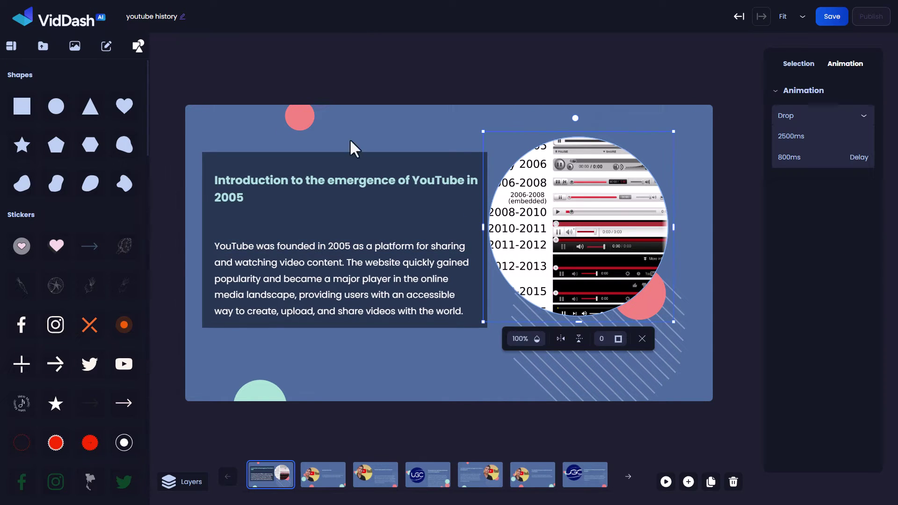
pyautogui.click(72, 46)
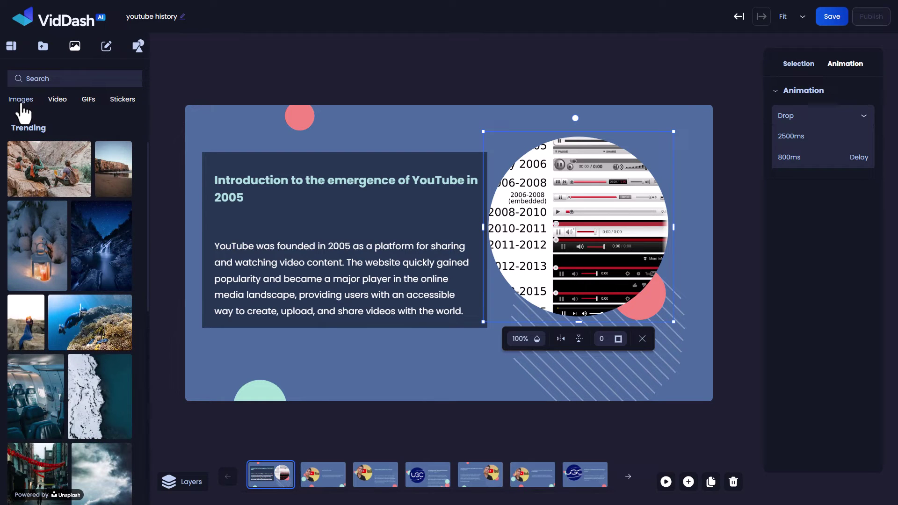
pyautogui.click(56, 81)
pyautogui.write('youtube')
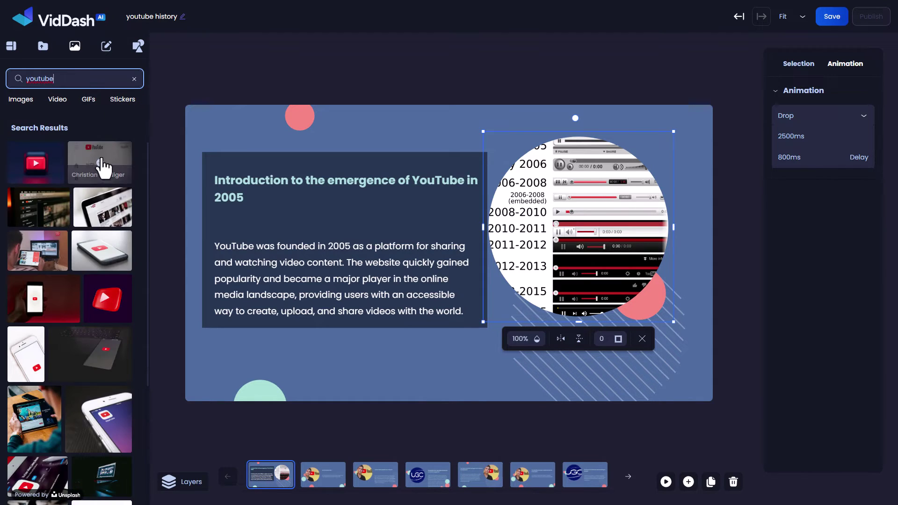
pyautogui.click(36, 300)
# Delete the circular image of YouTube player bars and place the phone photo in its spot.
pyautogui.moveTo(309, 199); pyautogui.dragTo(591, 201)
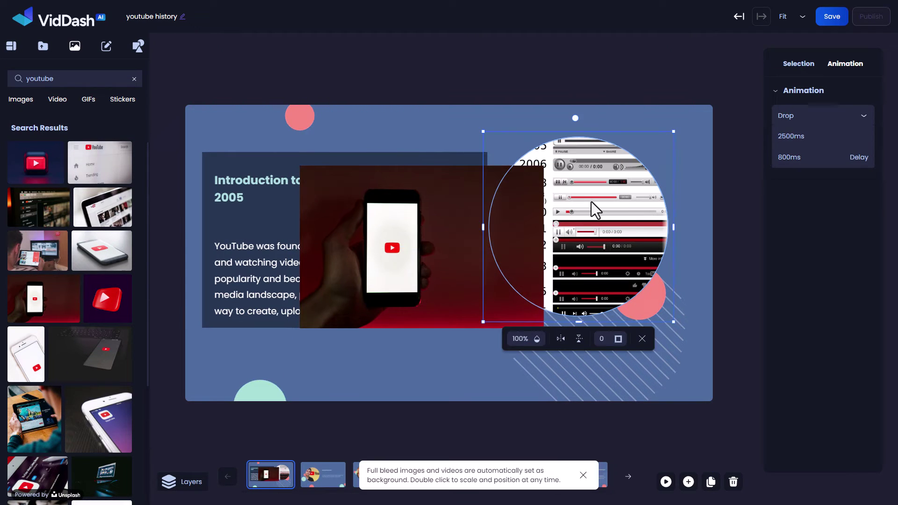
pyautogui.click(642, 338)
pyautogui.moveTo(586, 189); pyautogui.dragTo(580, 164)
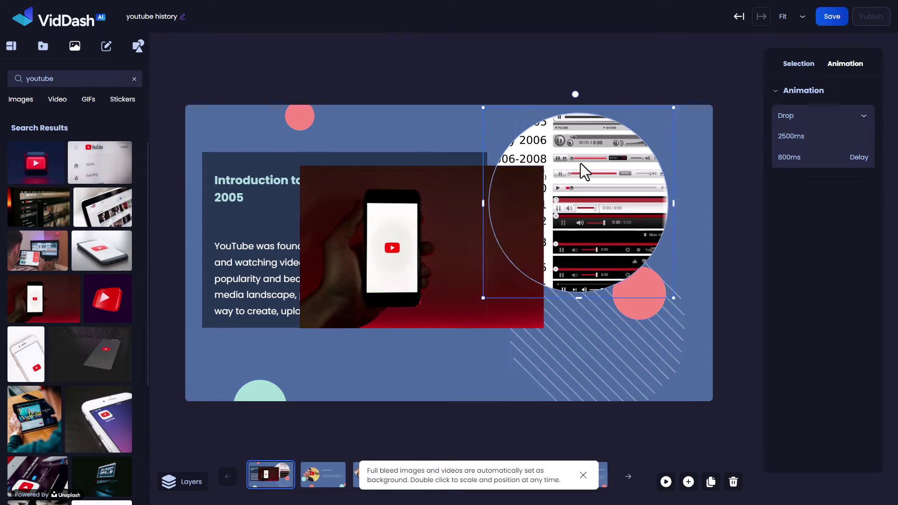
pyautogui.press('Delete')
pyautogui.moveTo(468, 223); pyautogui.dragTo(615, 204)
# Try adding a circle shape over the phone photo and a border of width 5 around the photo.
pyautogui.click(138, 45)
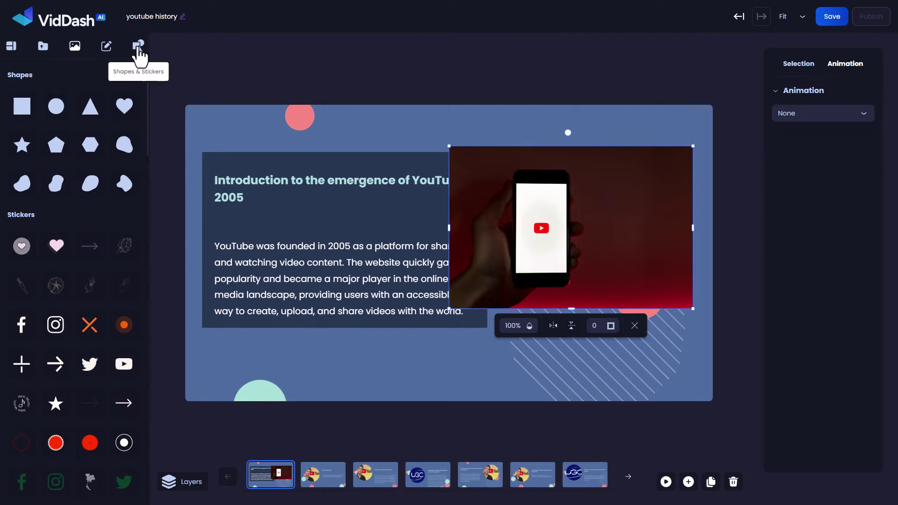
pyautogui.click(55, 107)
pyautogui.moveTo(307, 201); pyautogui.dragTo(557, 227)
pyautogui.click(638, 329)
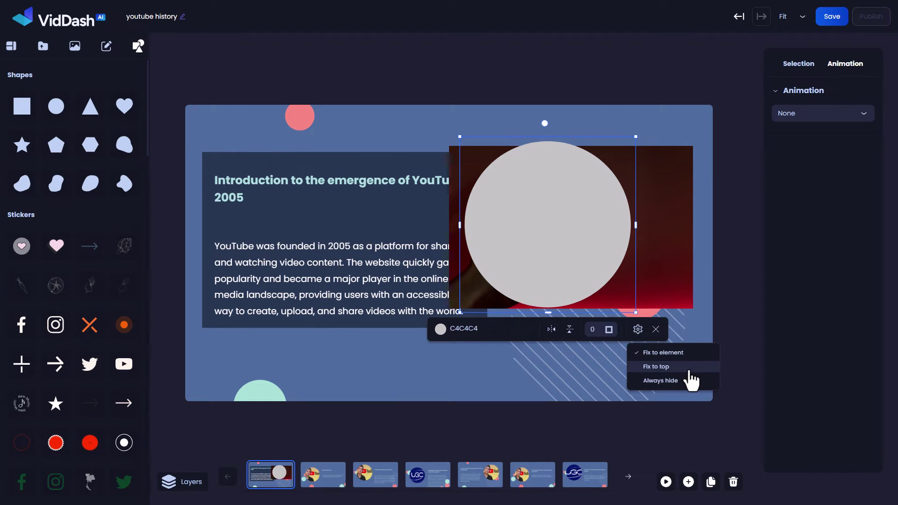
pyautogui.click(415, 392)
pyautogui.moveTo(532, 242); pyautogui.dragTo(523, 348)
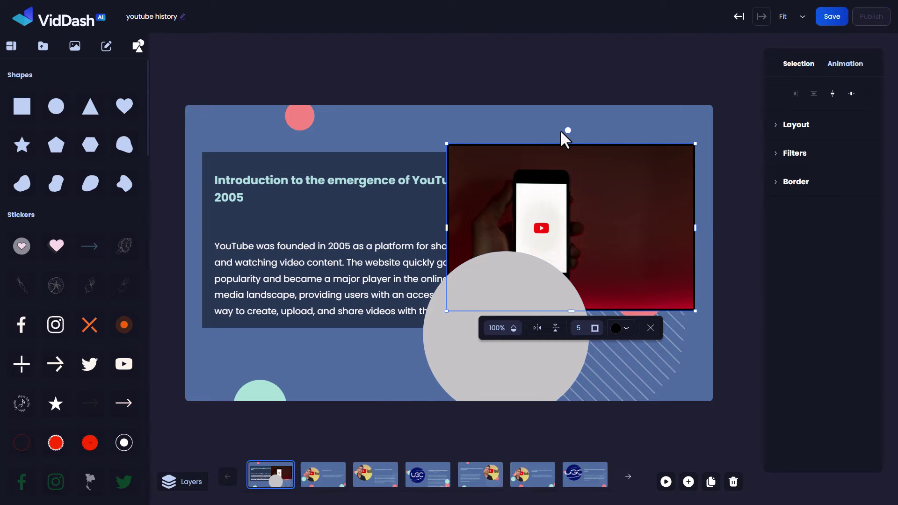
pyautogui.click(536, 131)
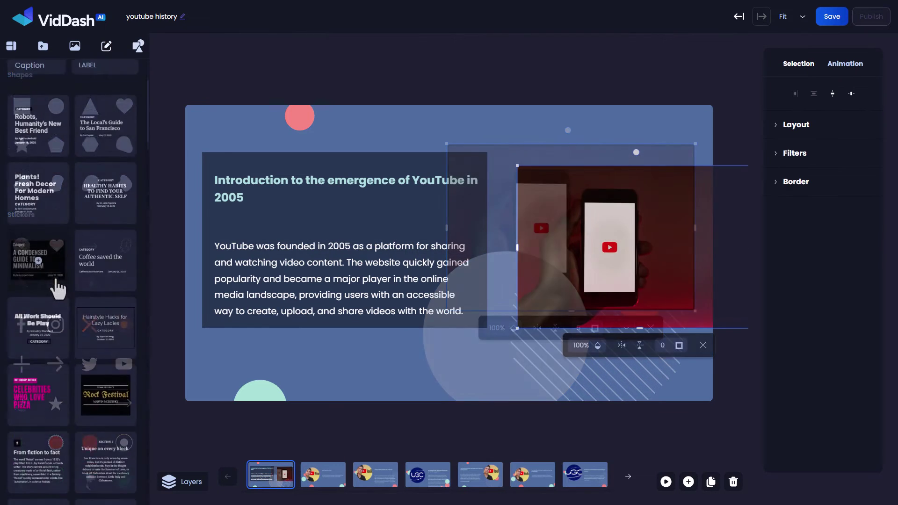
# Add a blank slide at the start of the video and insert the "Highlights of PC Game Night" text template.
pyautogui.scroll(-15, 57, 288)
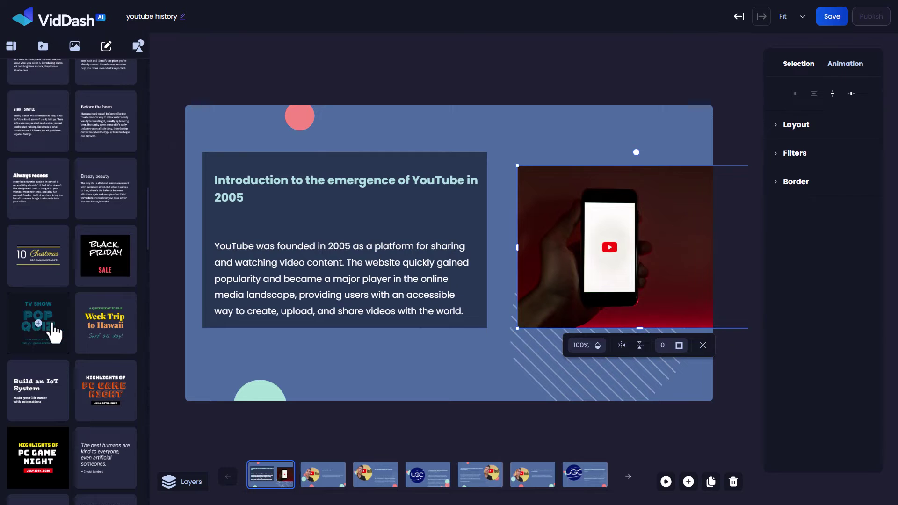
pyautogui.scroll(-5, 54, 333)
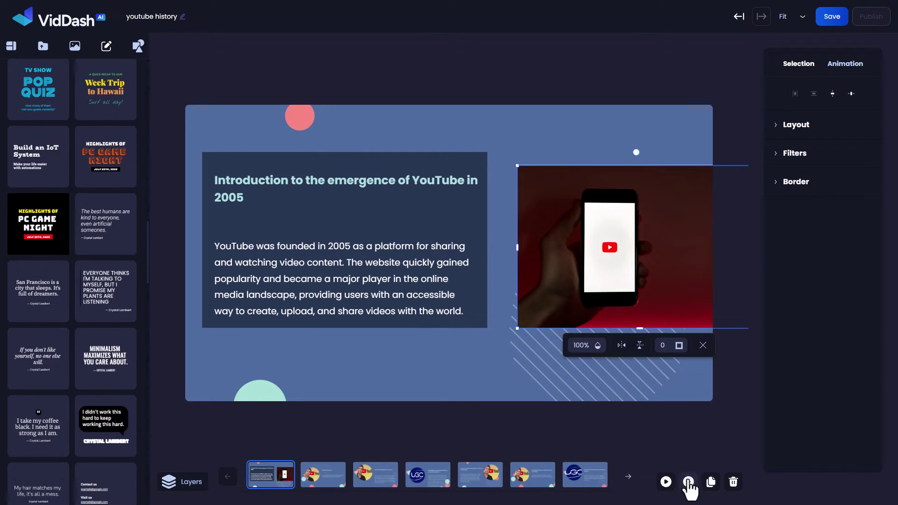
pyautogui.click(688, 482)
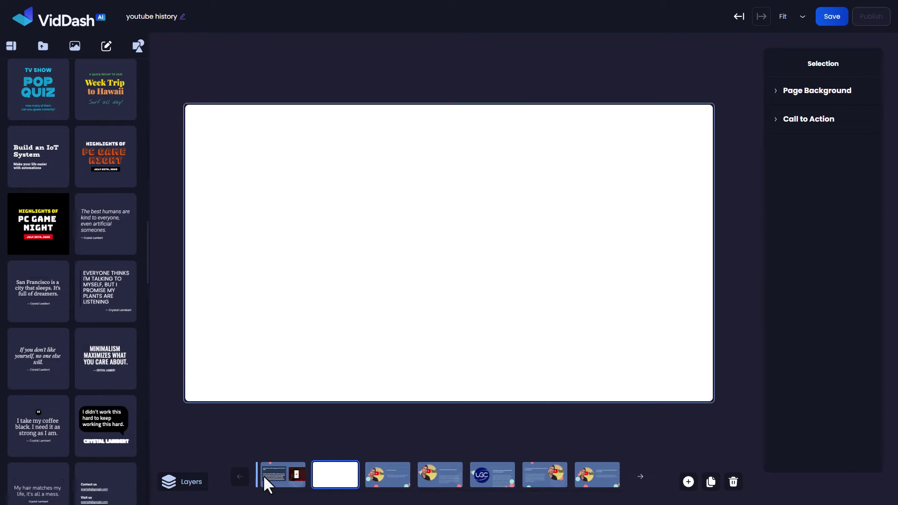
pyautogui.click(38, 225)
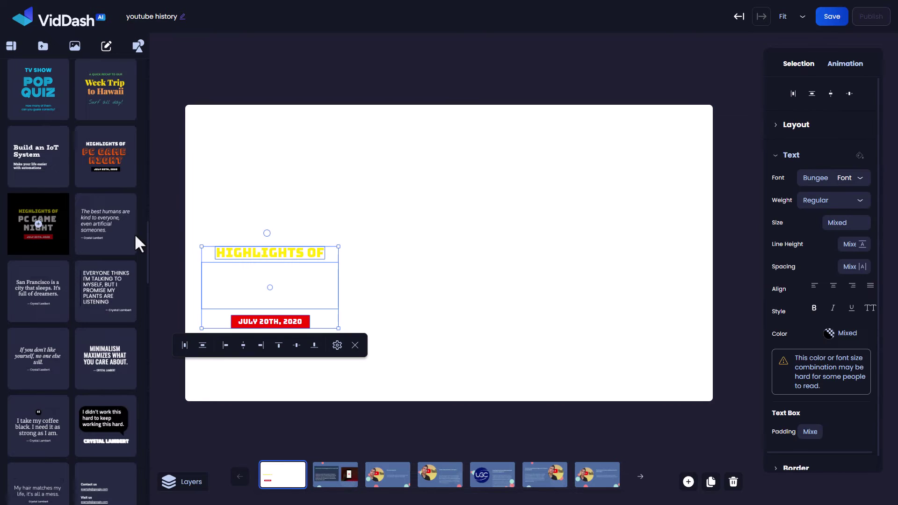
pyautogui.click(566, 178)
# Set the new slide's page background to solid black (000000).
pyautogui.click(777, 91)
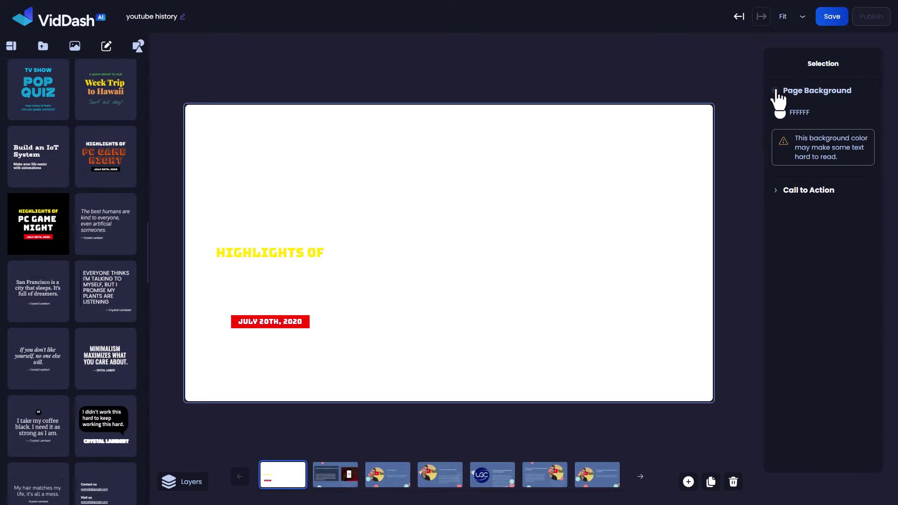
pyautogui.click(780, 113)
pyautogui.moveTo(824, 177); pyautogui.dragTo(802, 230)
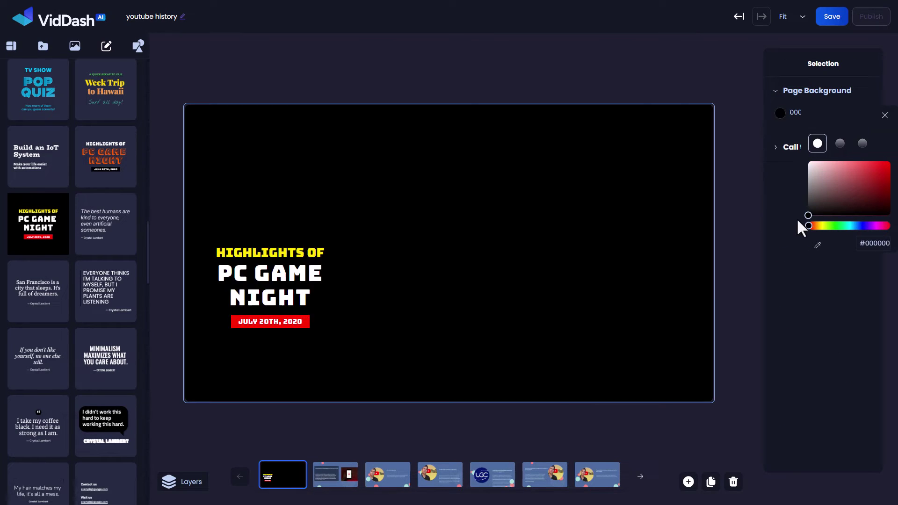
pyautogui.click(590, 89)
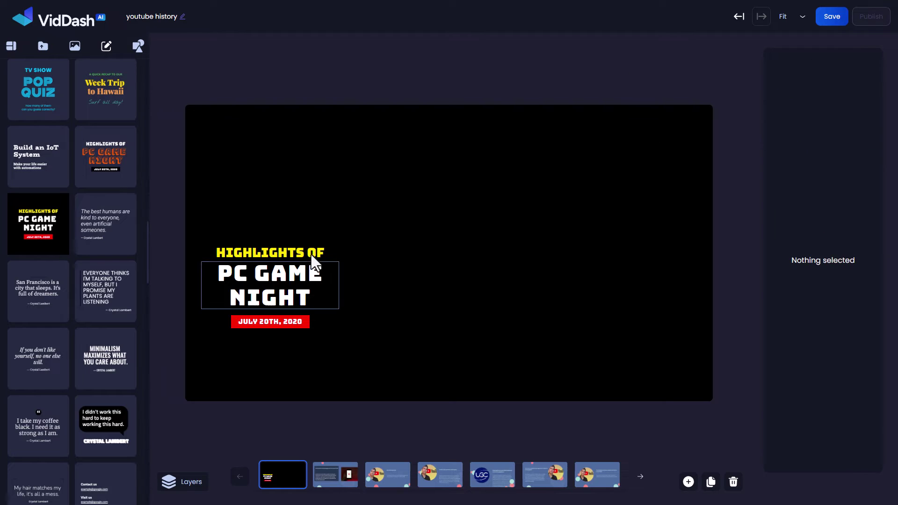
pyautogui.click(420, 226)
pyautogui.click(794, 149)
pyautogui.click(777, 148)
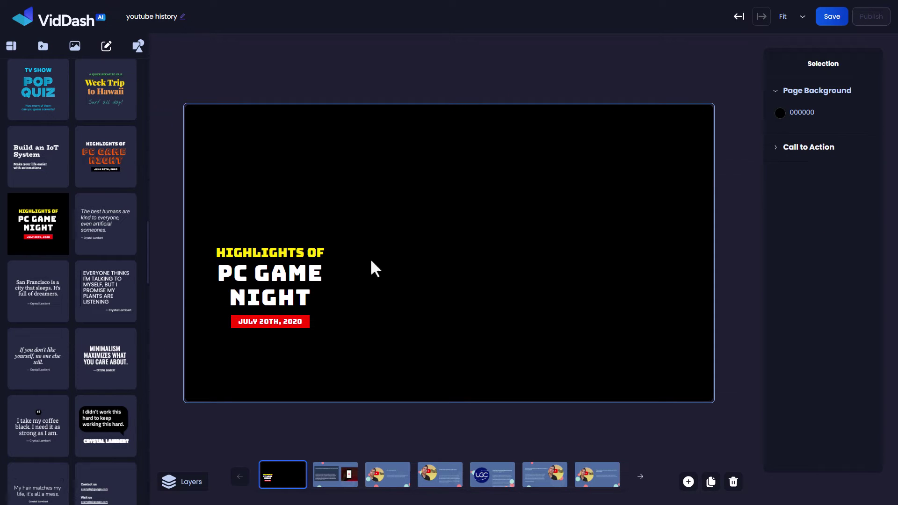
# Replace the large title with "YOUTUBE" and the date in the red label with "DEC 2023".
pyautogui.doubleClick(280, 262)
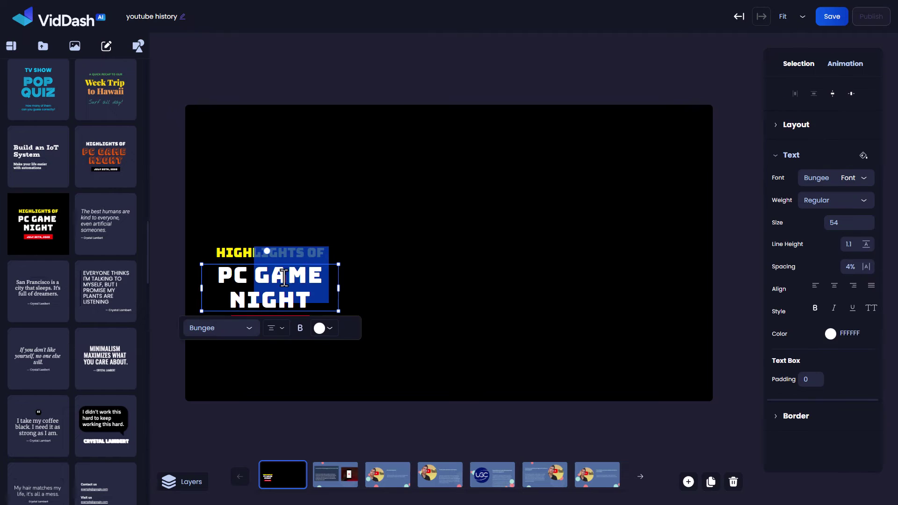
pyautogui.write('YOUTUBE')
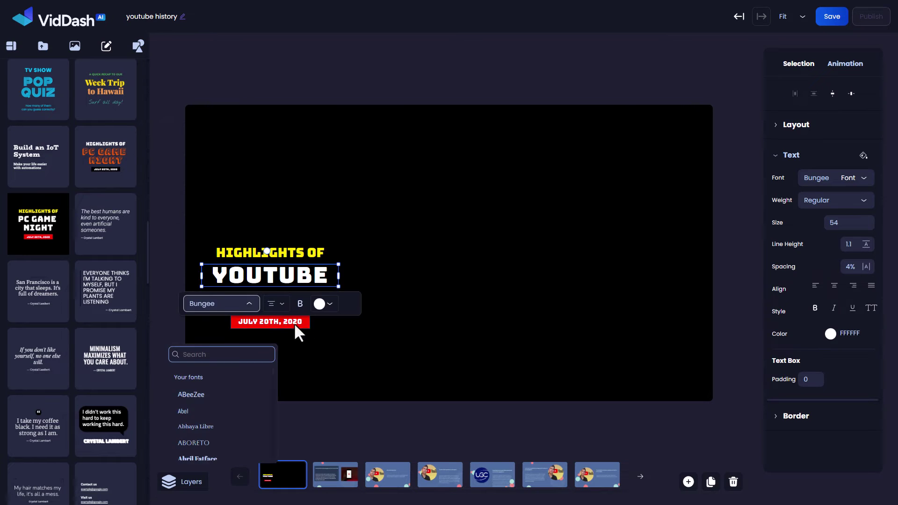
pyautogui.doubleClick(294, 323)
pyautogui.write('2023')
pyautogui.press('Left')
pyautogui.press('Left')
pyautogui.press('Left')
pyautogui.press('Left')
pyautogui.press('Left')
pyautogui.press('BackSpace')
pyautogui.press('BackSpace')
pyautogui.press('BackSpace')
pyautogui.press('BackSpace')
pyautogui.press('BackSpace')
pyautogui.press('BackSpace')
pyautogui.press('BackSpace')
pyautogui.press('BackSpace')
pyautogui.press('BackSpace')
pyautogui.press('BackSpace')
pyautogui.write('DEC')
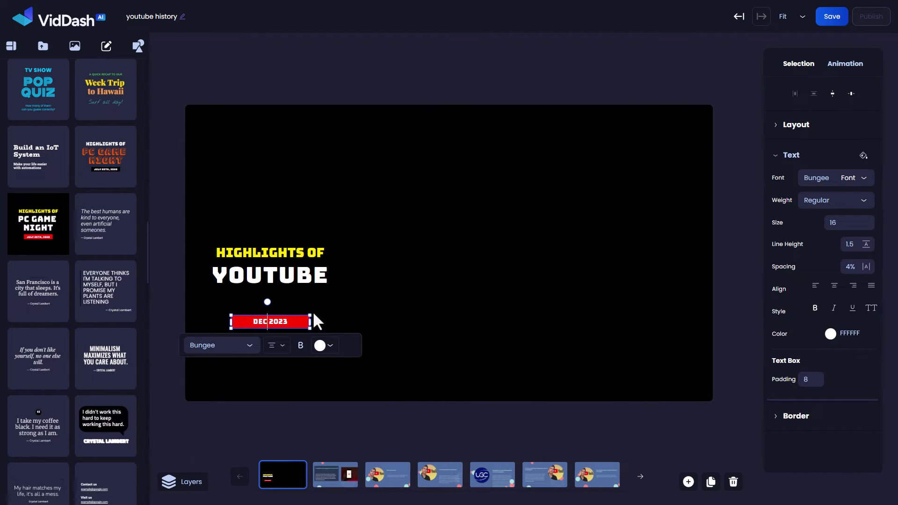
# Delete the "YOUTUBE" title and the yellow "HIGHLIGHTS OF" line from the slide.
pyautogui.click(276, 274)
pyautogui.press('Delete')
pyautogui.click(273, 253)
pyautogui.press('Delete')
pyautogui.click(290, 150)
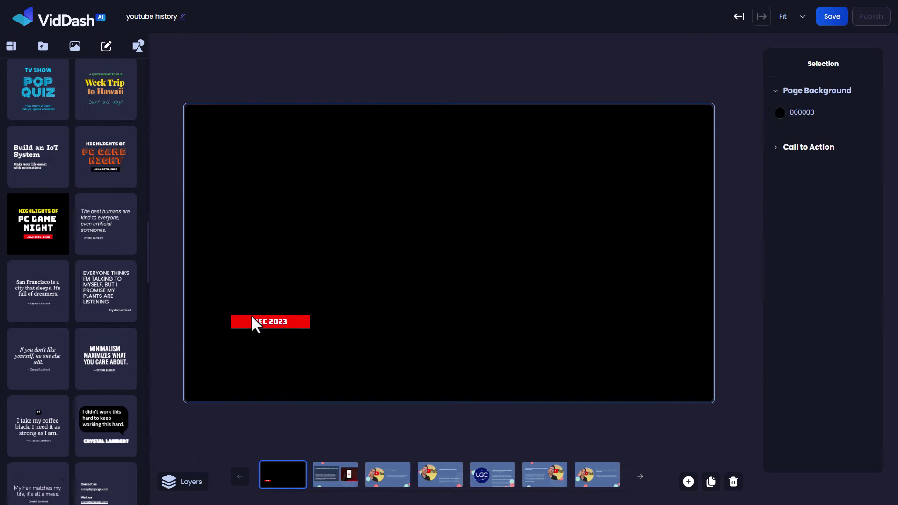
# Set the slide's page background to the pale pink E8DEDE.
pyautogui.click(270, 321)
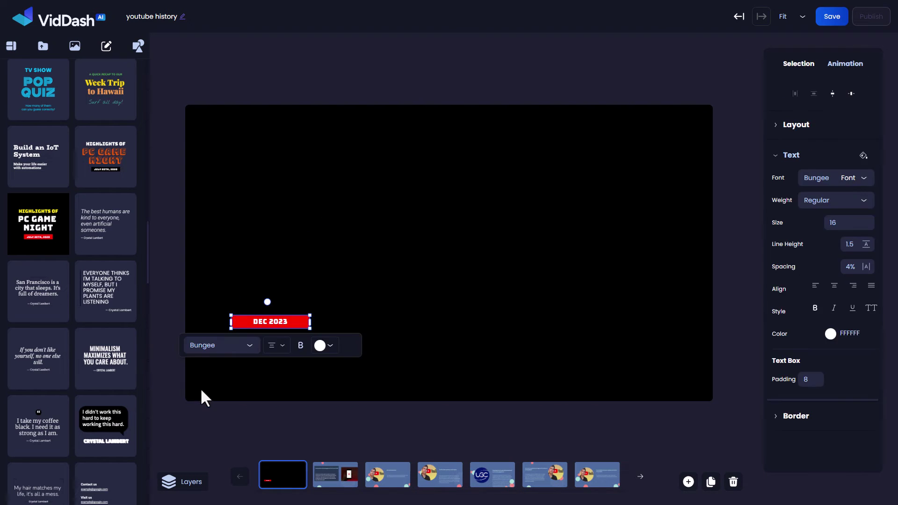
pyautogui.click(201, 392)
pyautogui.click(791, 113)
pyautogui.click(810, 170)
pyautogui.click(276, 321)
pyautogui.click(254, 260)
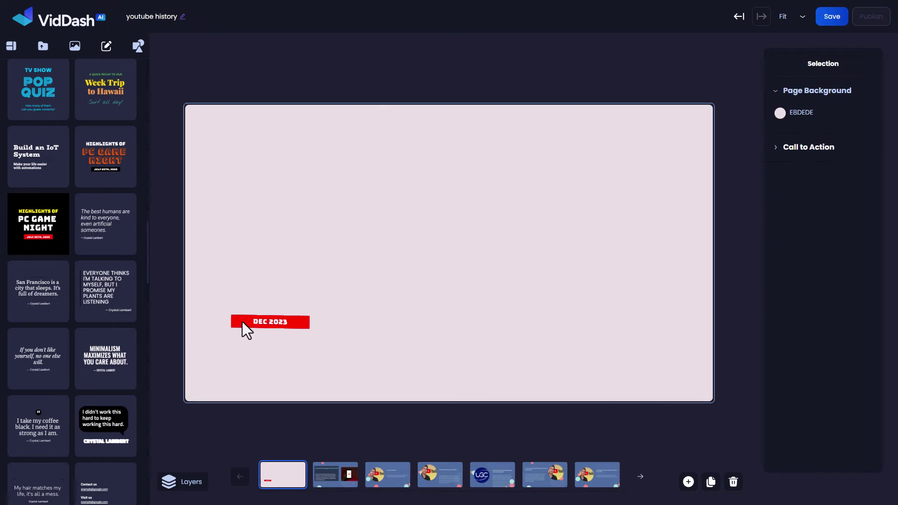
# Delete the red "DEC 2023" label from the slide.
pyautogui.moveTo(242, 323); pyautogui.dragTo(256, 361)
pyautogui.click(234, 384)
pyautogui.click(222, 304)
pyautogui.moveTo(162, 265); pyautogui.dragTo(401, 388)
pyautogui.press('Delete')
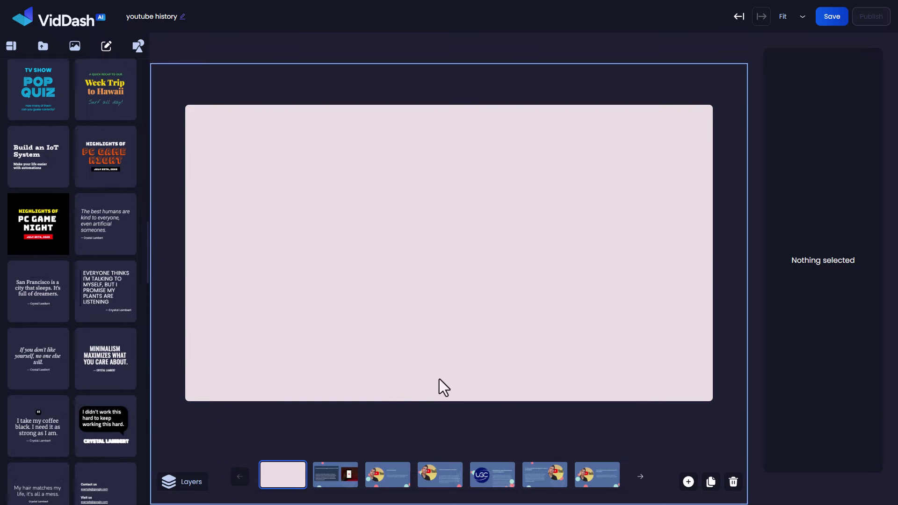
# Insert the "TV Show Pop Quiz" text template and replace its top line with "A HISTORY".
pyautogui.scroll(4, 97, 251)
pyautogui.click(38, 274)
pyautogui.click(252, 236)
pyautogui.doubleClick(251, 236)
pyautogui.write('A HISTORY')
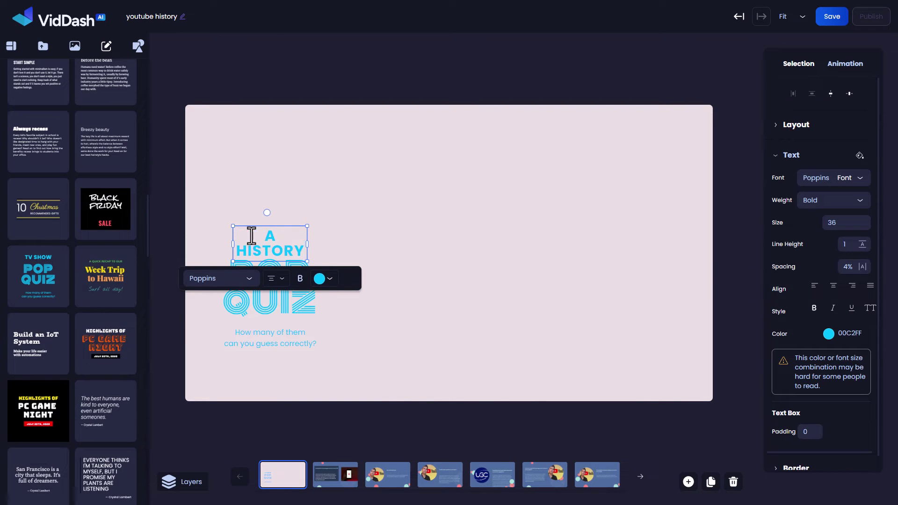
# Delete the large "POP QUIZ" title from the inserted text template.
pyautogui.click(283, 299)
pyautogui.press('Delete')
pyautogui.click(273, 273)
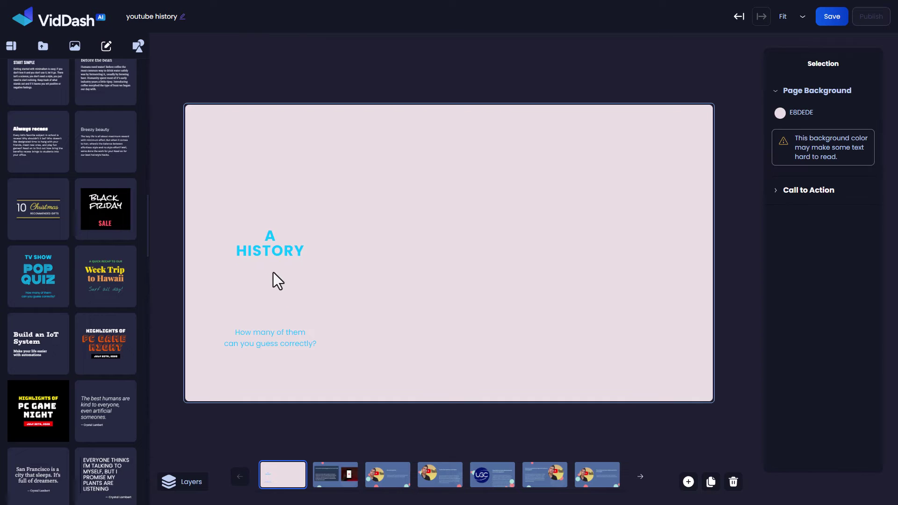
# Replace the question caption below the heading with "youtube", and delete the whole pink slide.
pyautogui.click(397, 245)
pyautogui.click(260, 291)
pyautogui.click(265, 251)
pyautogui.click(252, 316)
pyautogui.click(252, 340)
pyautogui.click(252, 339)
pyautogui.moveTo(320, 343); pyautogui.dragTo(205, 329)
pyautogui.write('youtube')
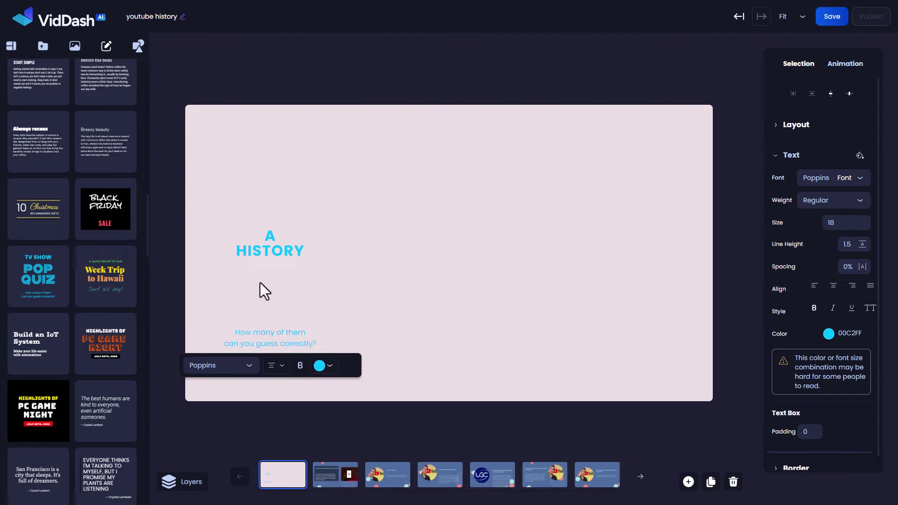
pyautogui.click(268, 301)
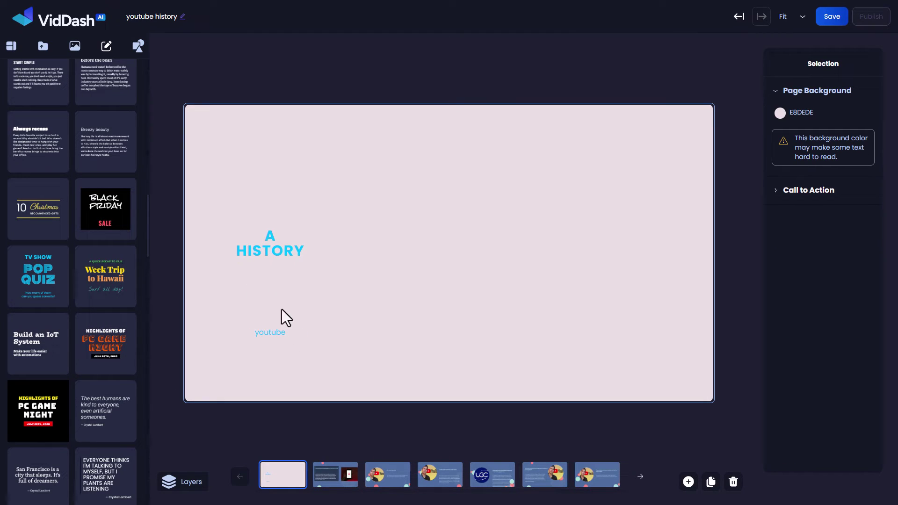
pyautogui.click(732, 482)
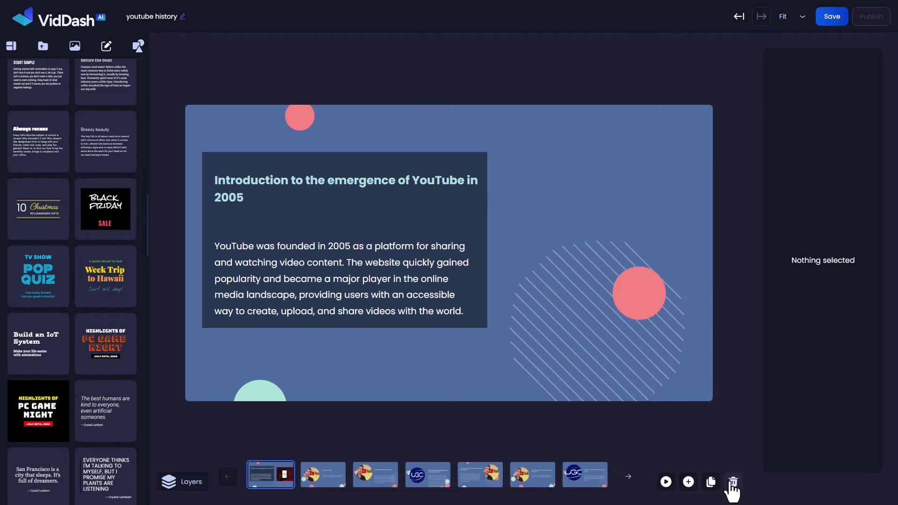
# Review the second to seventh slides one by one, checking their headings, text and images.
pyautogui.click(329, 481)
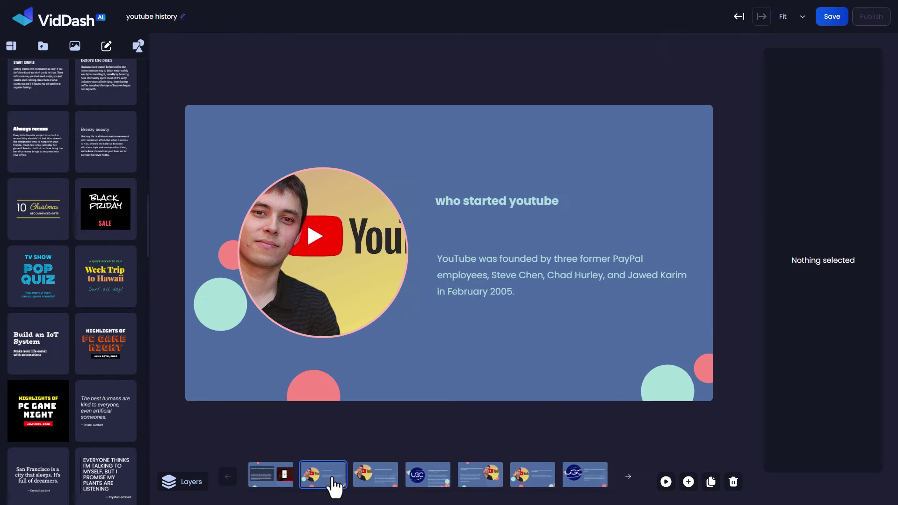
pyautogui.click(367, 480)
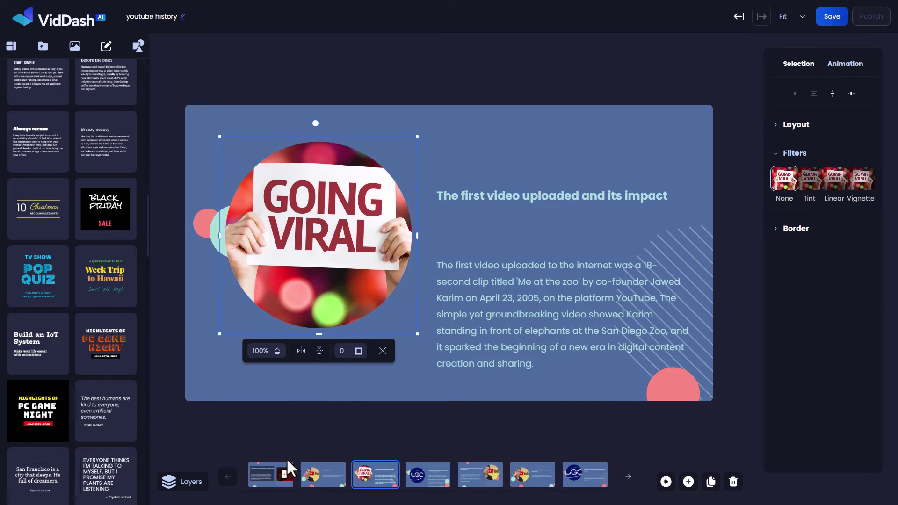
pyautogui.click(427, 481)
pyautogui.click(475, 479)
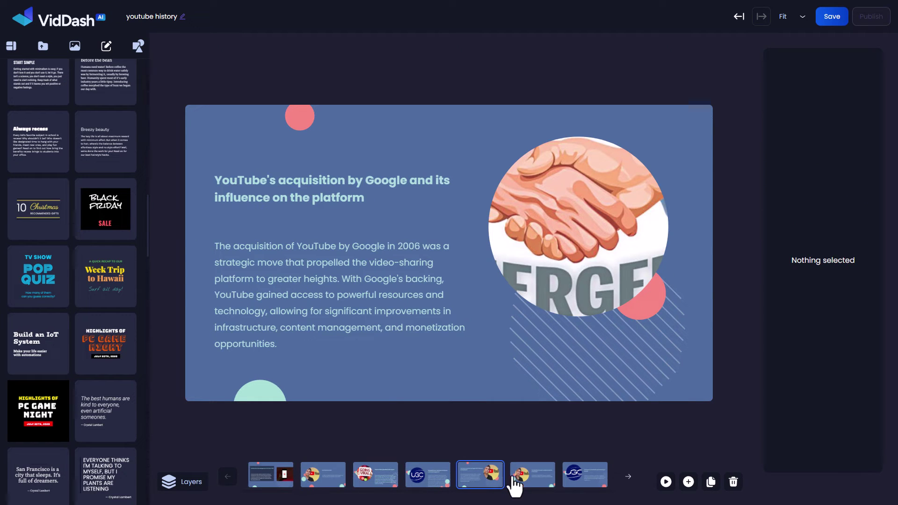
pyautogui.click(524, 478)
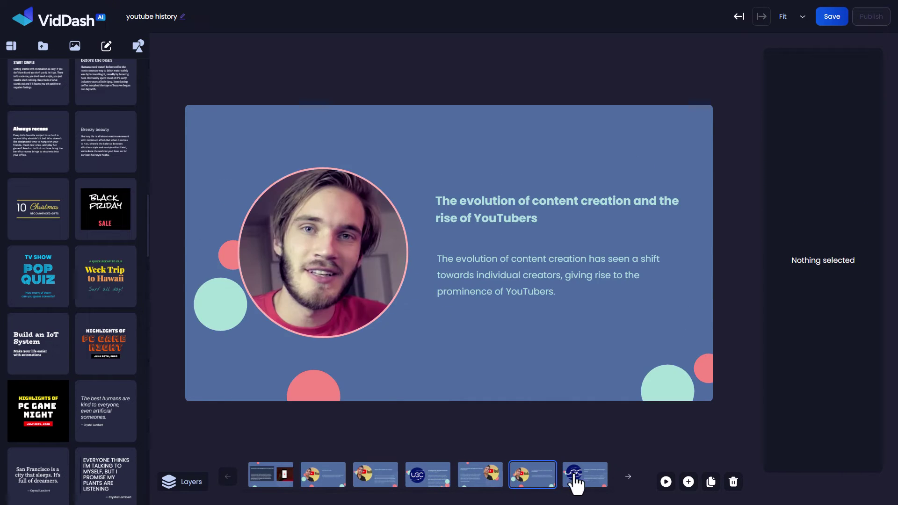
pyautogui.click(580, 478)
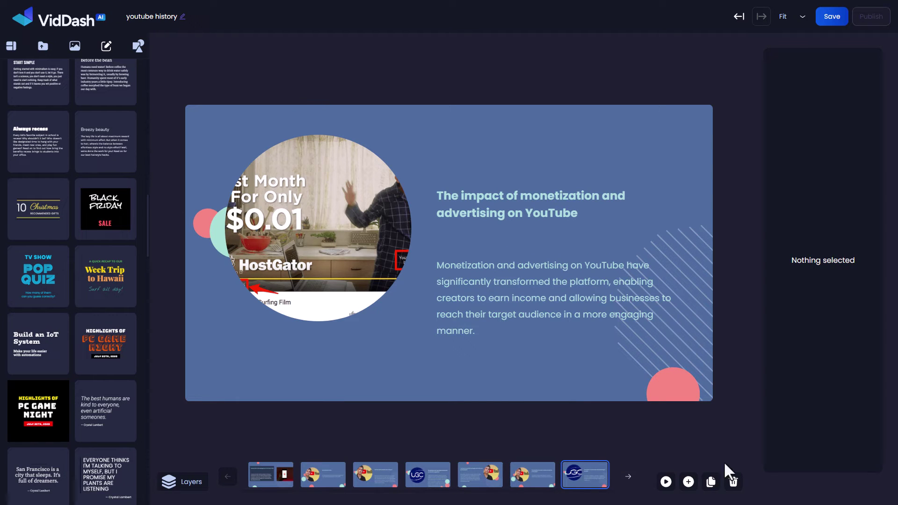
# Save the video and open its publishing settings.
pyautogui.click(827, 22)
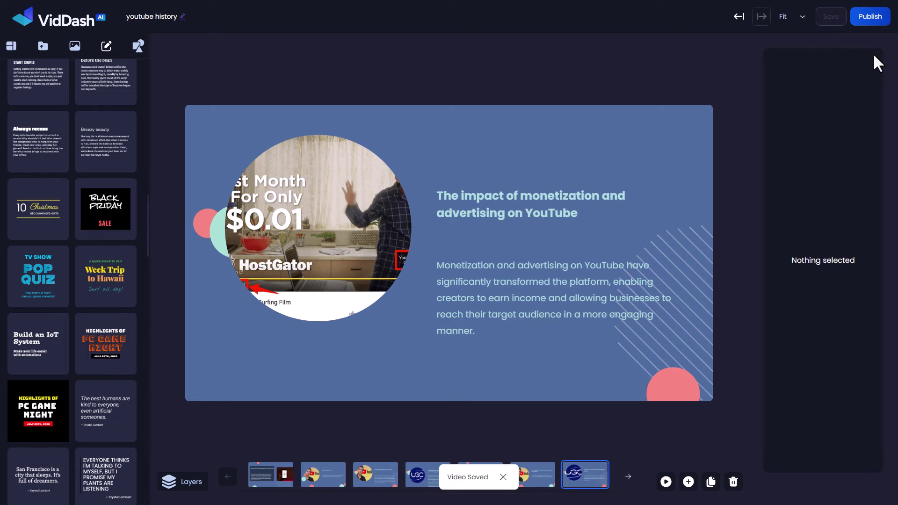
pyautogui.click(868, 18)
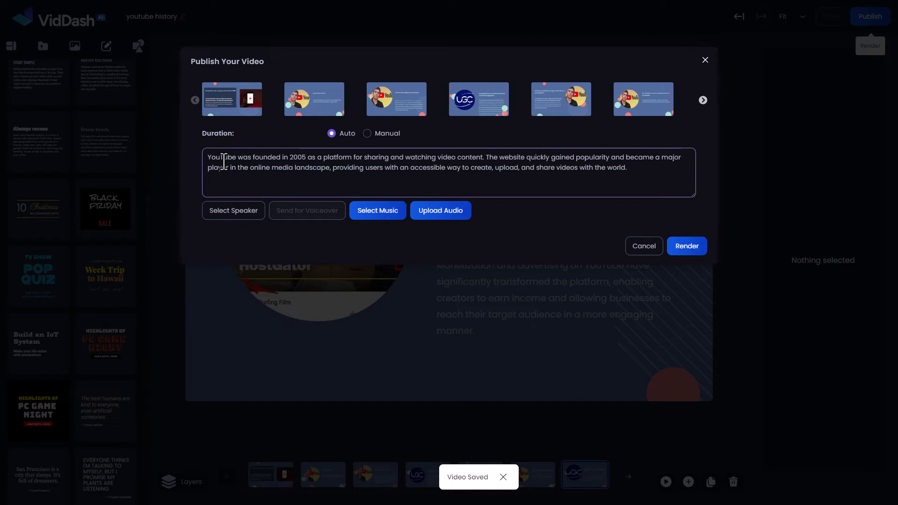
# Choose Noah from the English (United Kingdom) speakers as the voice and send the slide narration for voiceover.
pyautogui.click(241, 212)
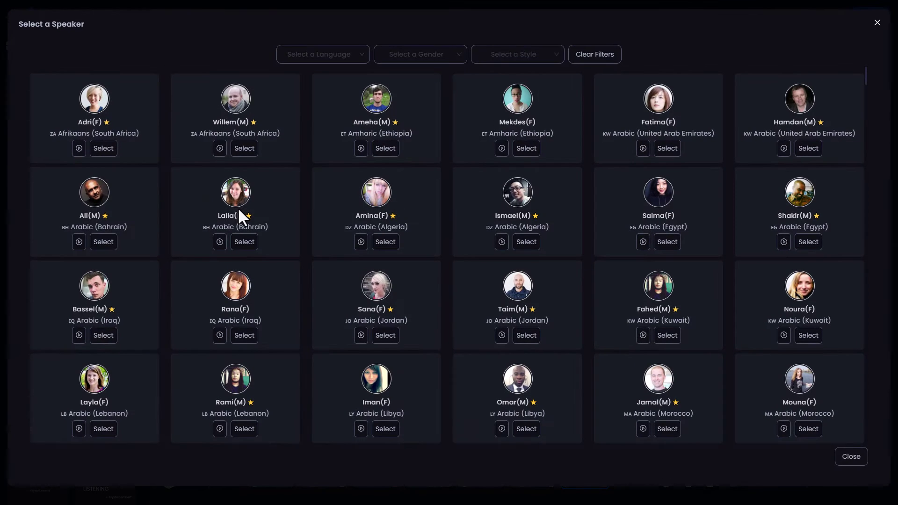
pyautogui.click(331, 57)
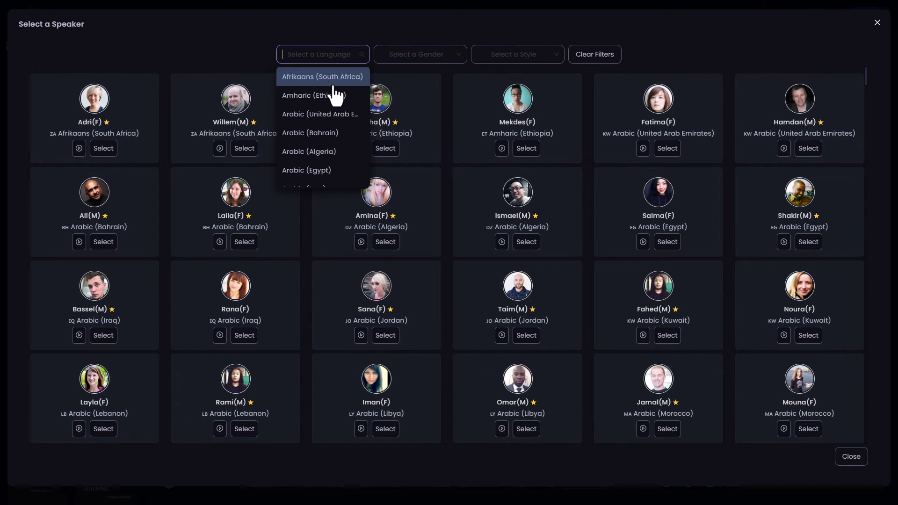
pyautogui.scroll(-15, 326, 138)
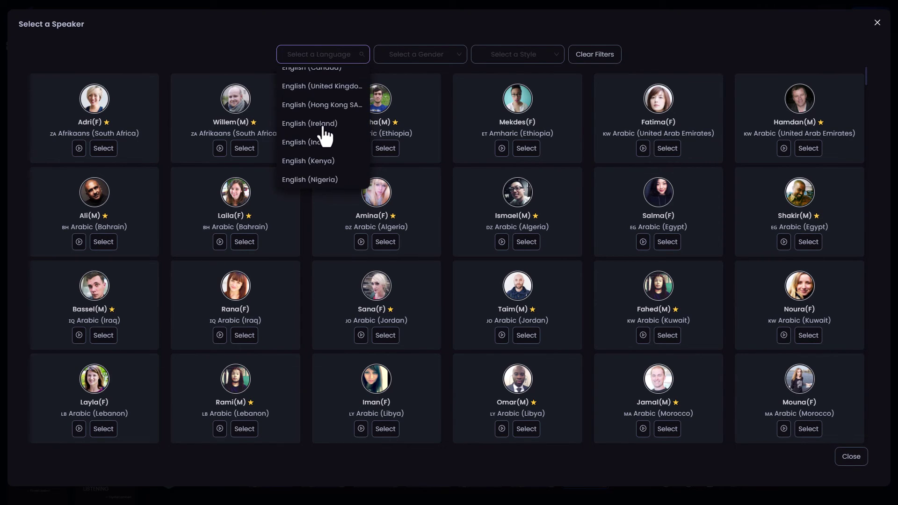
pyautogui.scroll(-2, 328, 154)
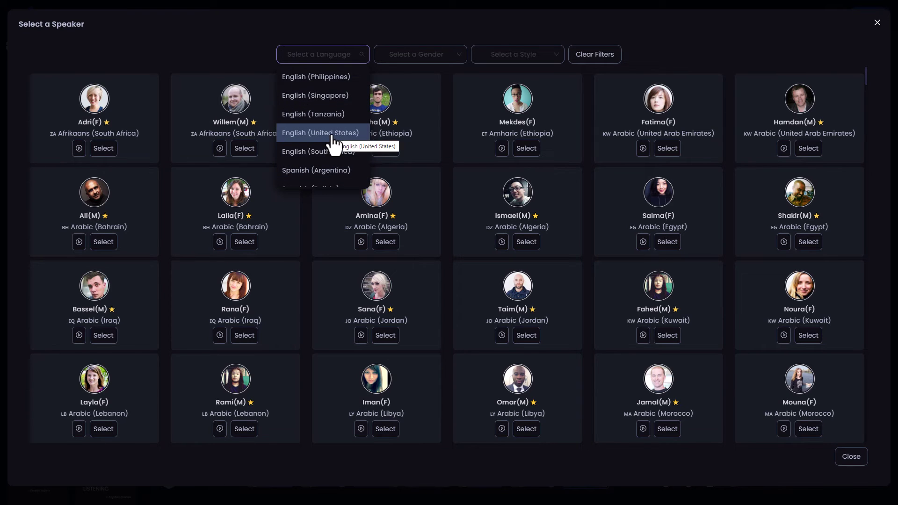
pyautogui.scroll(-1, 334, 147)
pyautogui.scroll(1, 333, 143)
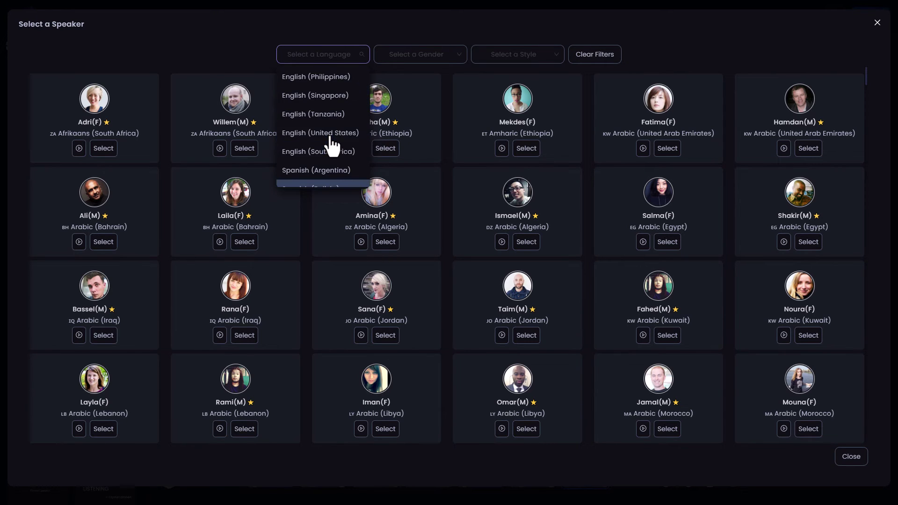
pyautogui.scroll(1, 338, 178)
pyautogui.scroll(2, 338, 180)
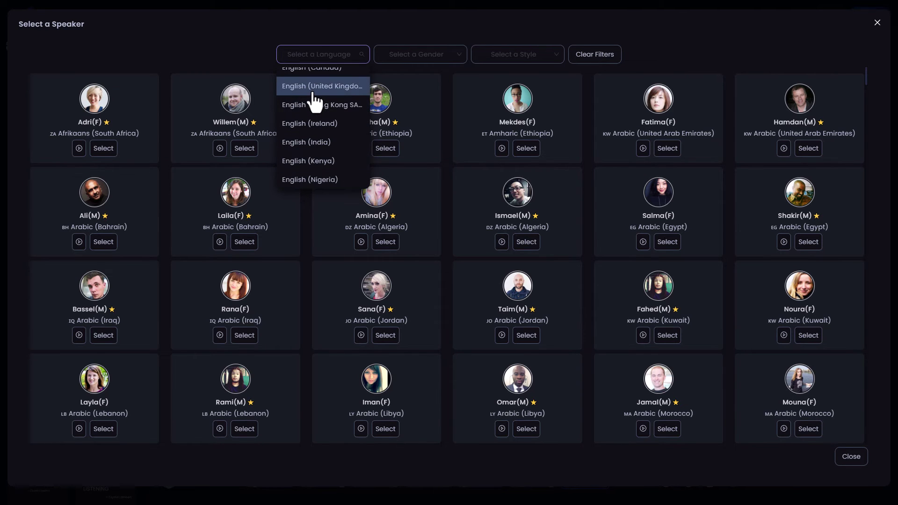
pyautogui.click(314, 92)
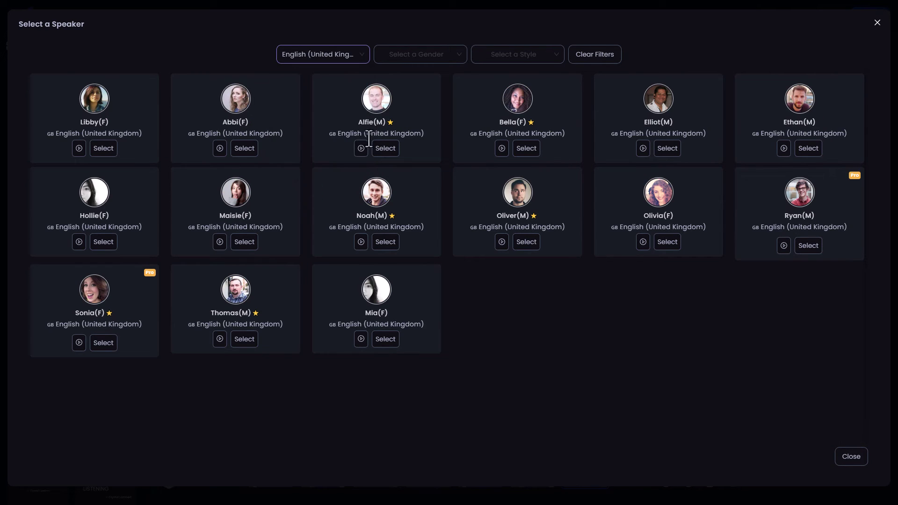
pyautogui.click(387, 244)
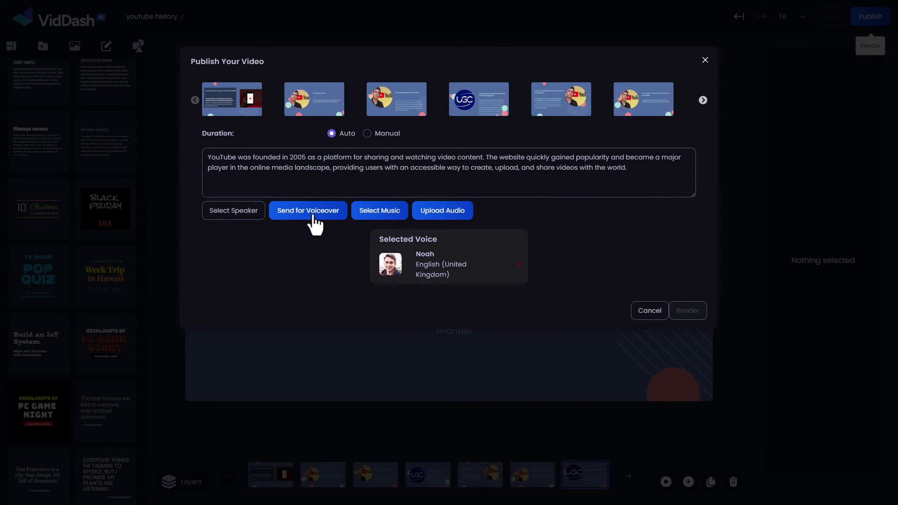
pyautogui.click(312, 215)
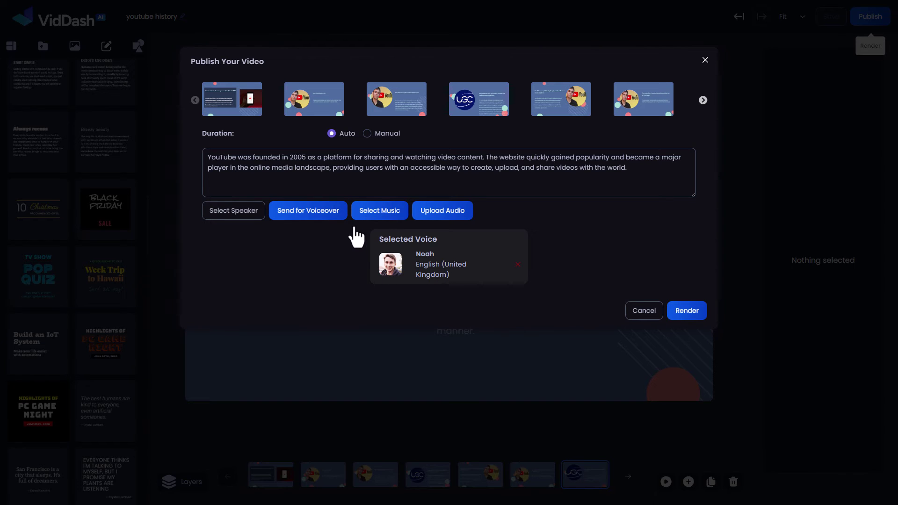
pyautogui.click(383, 214)
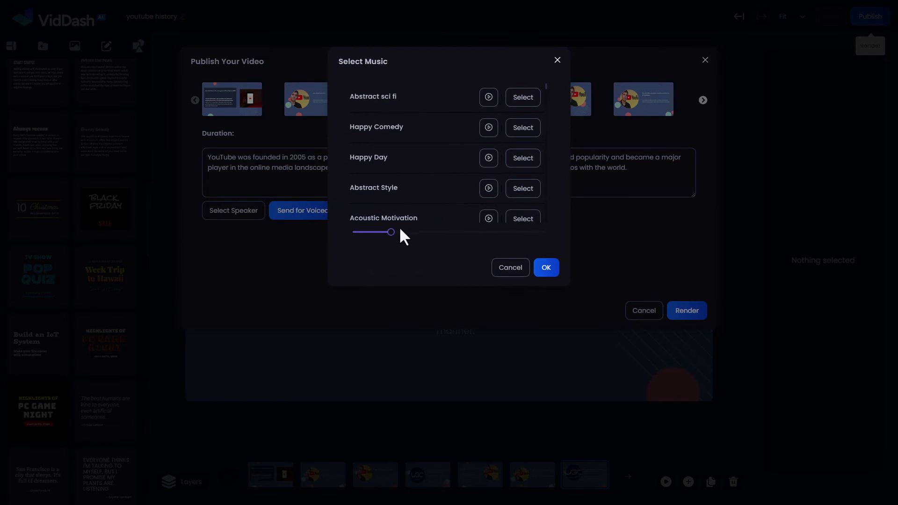
pyautogui.scroll(-20, 436, 154)
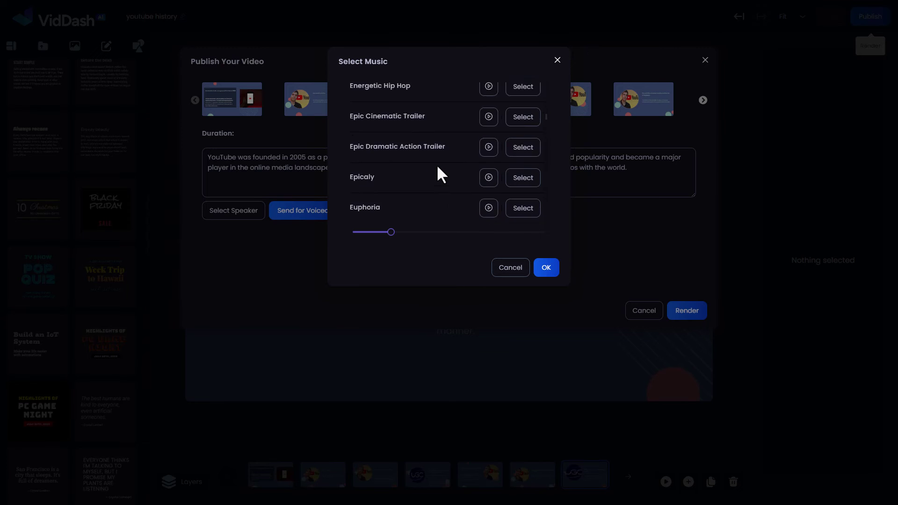
pyautogui.scroll(-4, 436, 170)
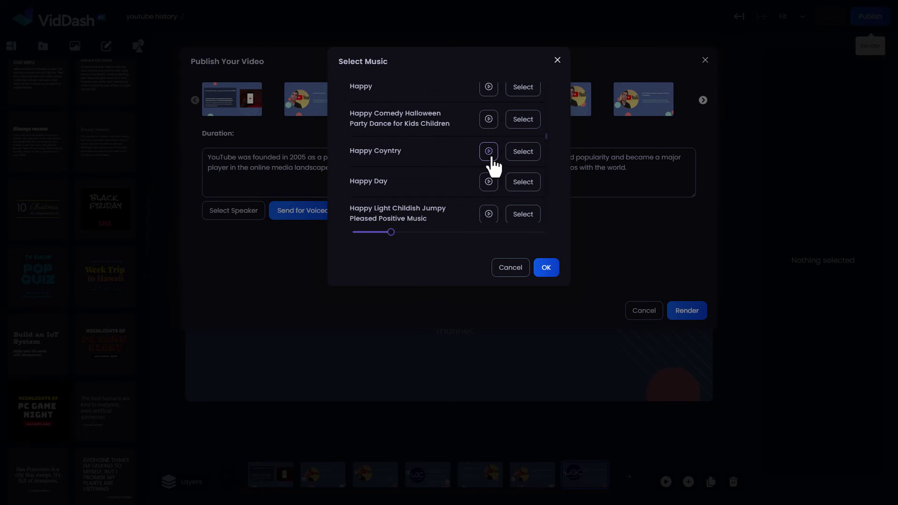
pyautogui.moveTo(391, 234); pyautogui.dragTo(365, 238)
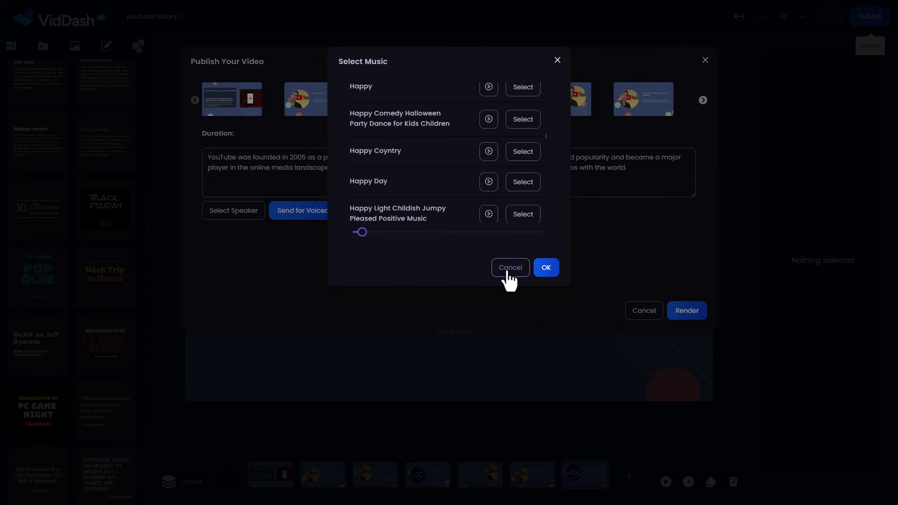
pyautogui.click(508, 274)
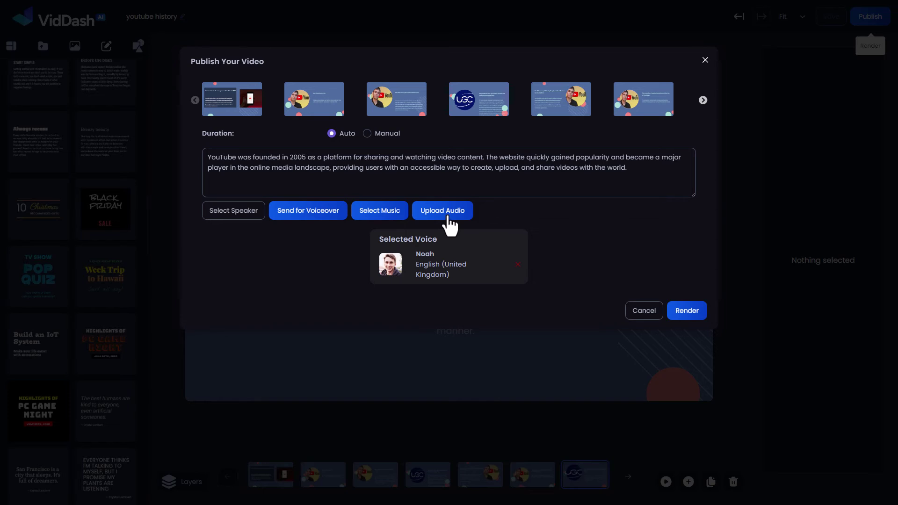
# Render the video with the generated voiceover.
pyautogui.click(682, 312)
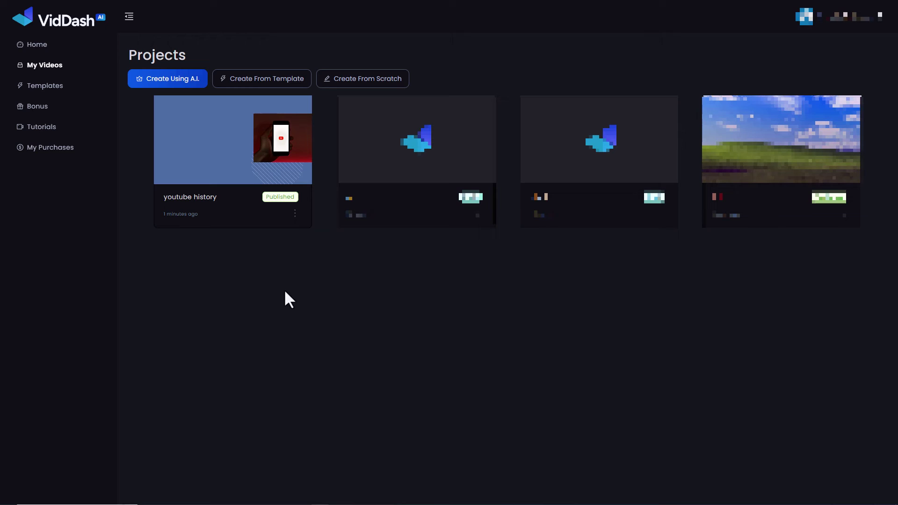
# Check the options available for the published "youtube history" project, and play its rendered video up to the first-upload slide.
pyautogui.click(295, 215)
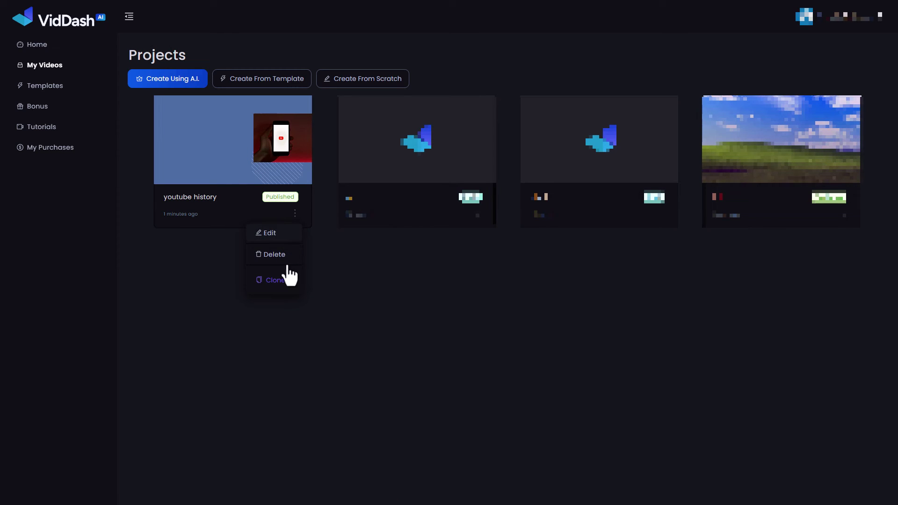
pyautogui.click(216, 140)
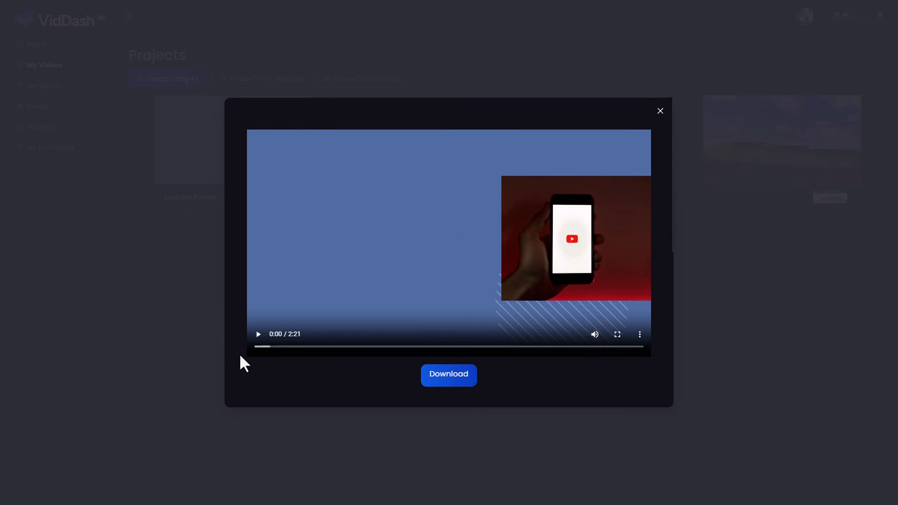
pyautogui.click(255, 351)
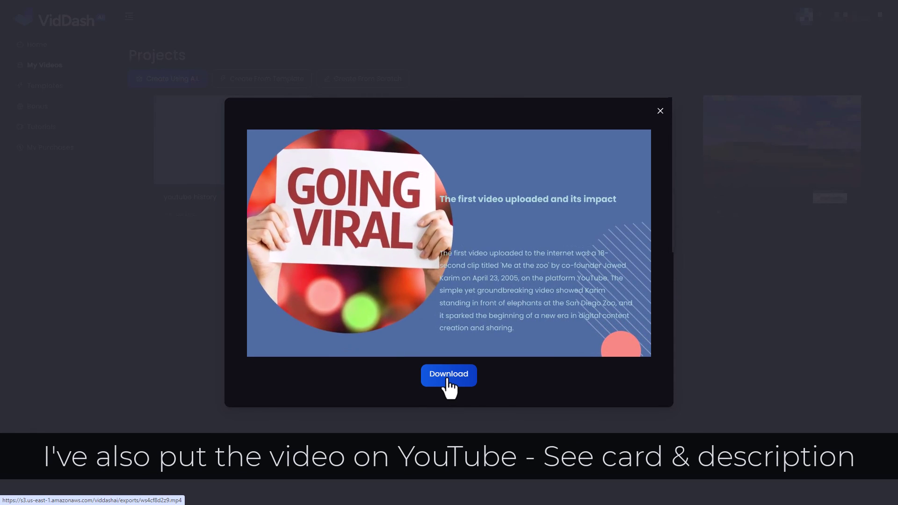
pyautogui.click(447, 255)
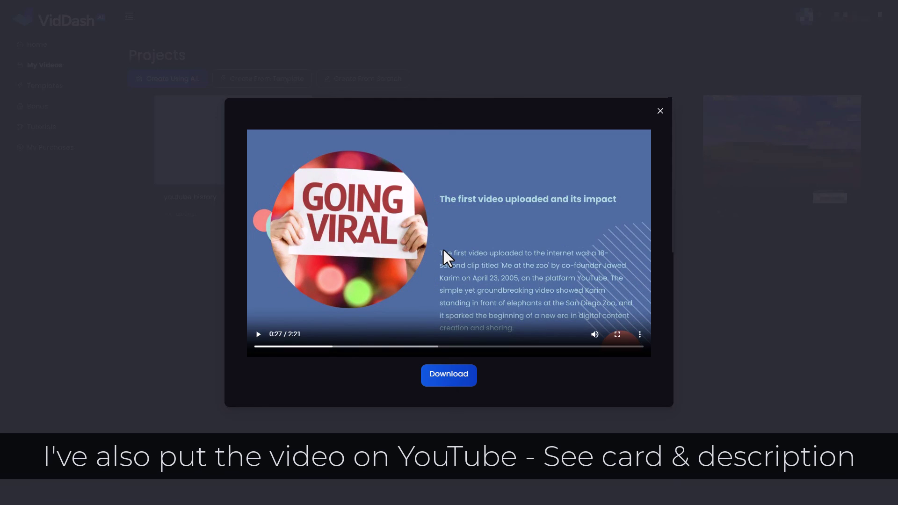